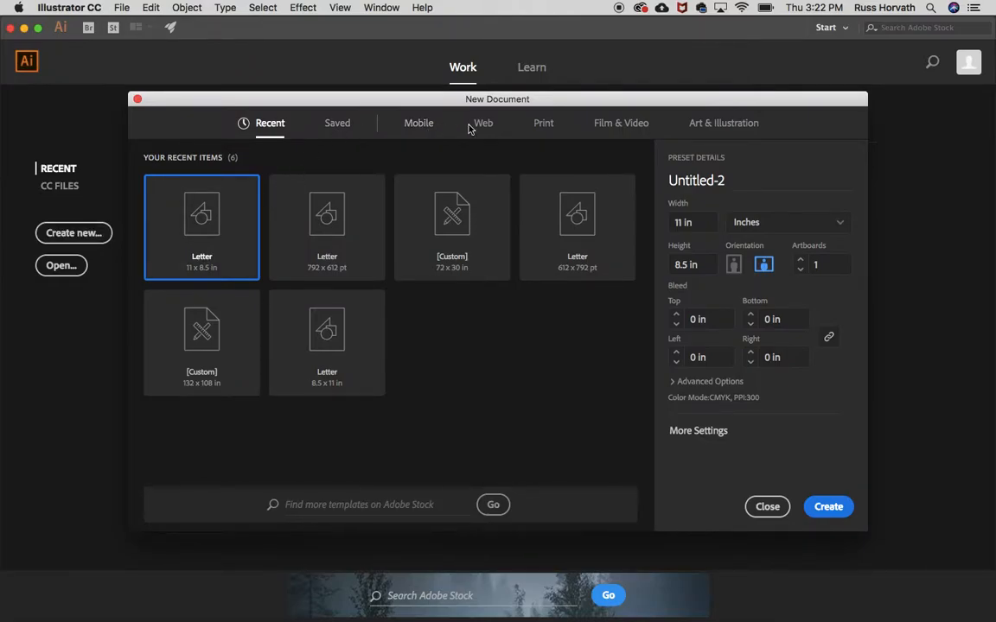
Step: Create a new Letter print document in landscape orientation, 11 x 8.5 in, with units set to inches
left_click(543, 126)
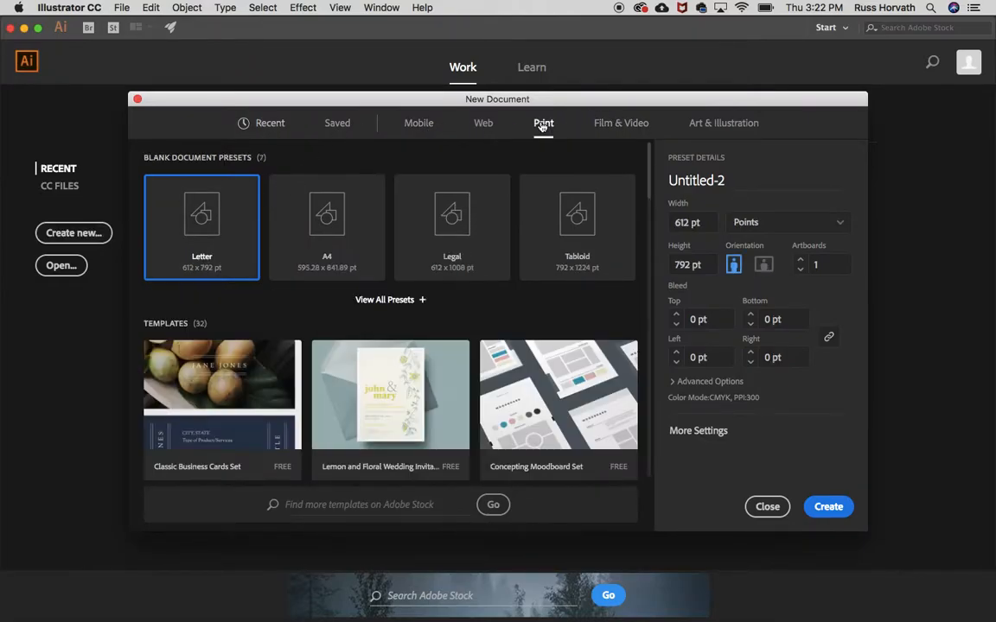
left_click(764, 265)
left_click(733, 266)
left_click(763, 265)
left_click(766, 226)
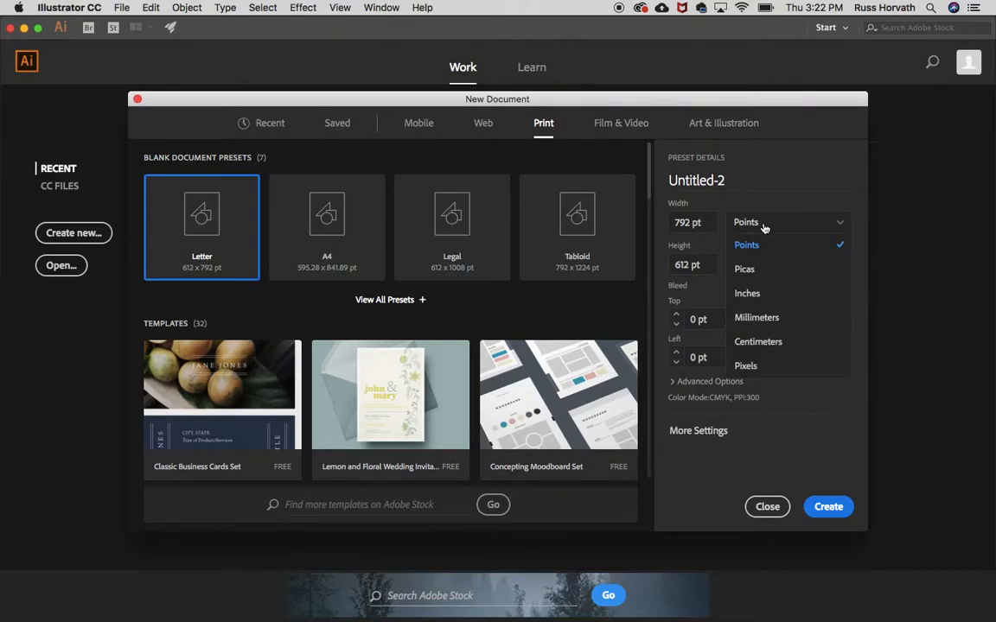
left_click(747, 294)
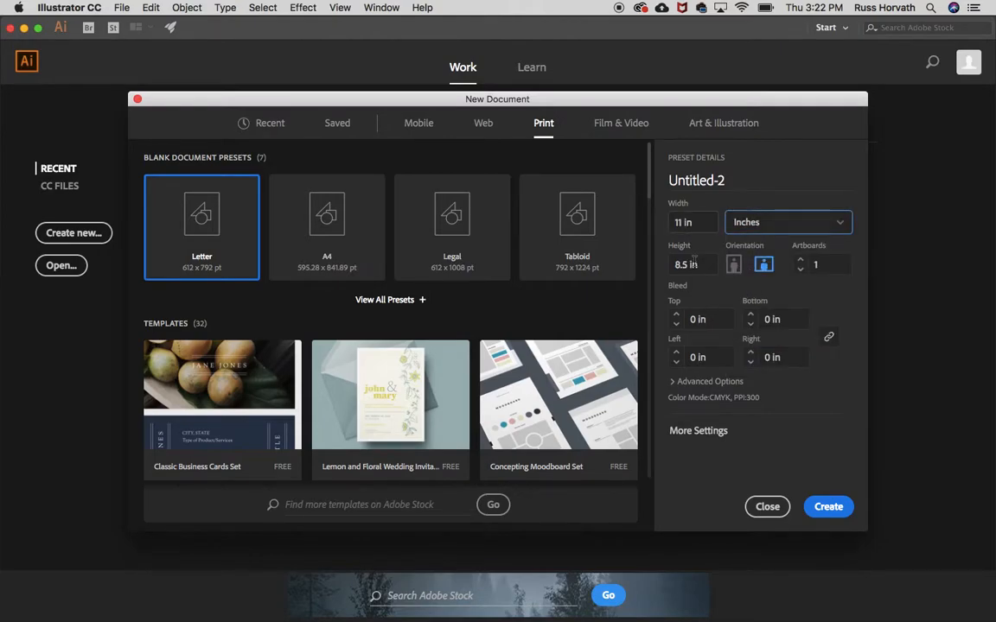
left_click(827, 506)
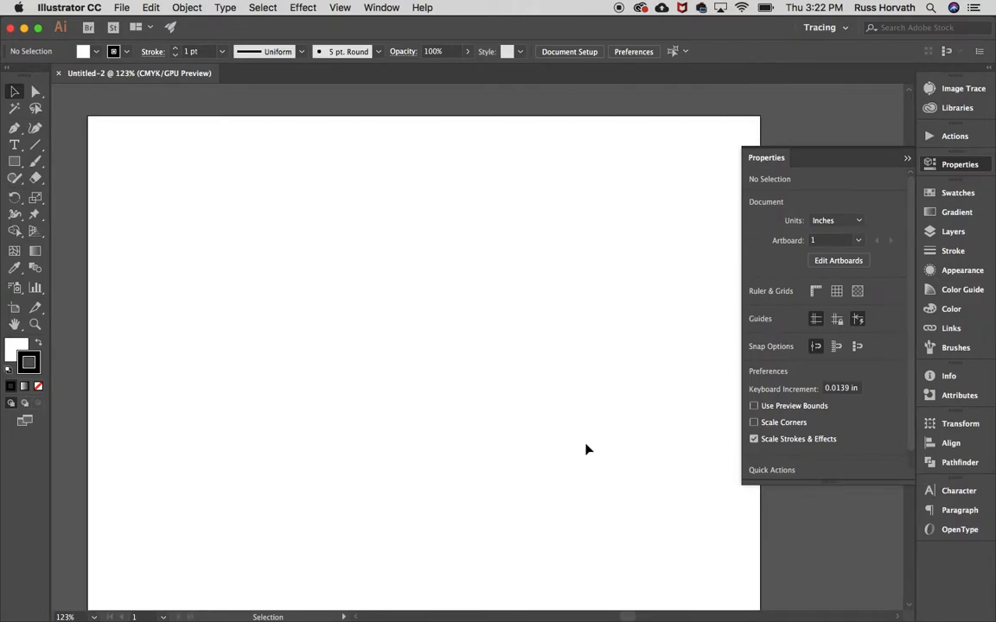
Step: Draw an open, jagged path of six straight segments with the Pen tool in the middle of the artboard
key("super+1")
scroll(587, 449, "right", 5)
scroll(587, 450, "down", 2)
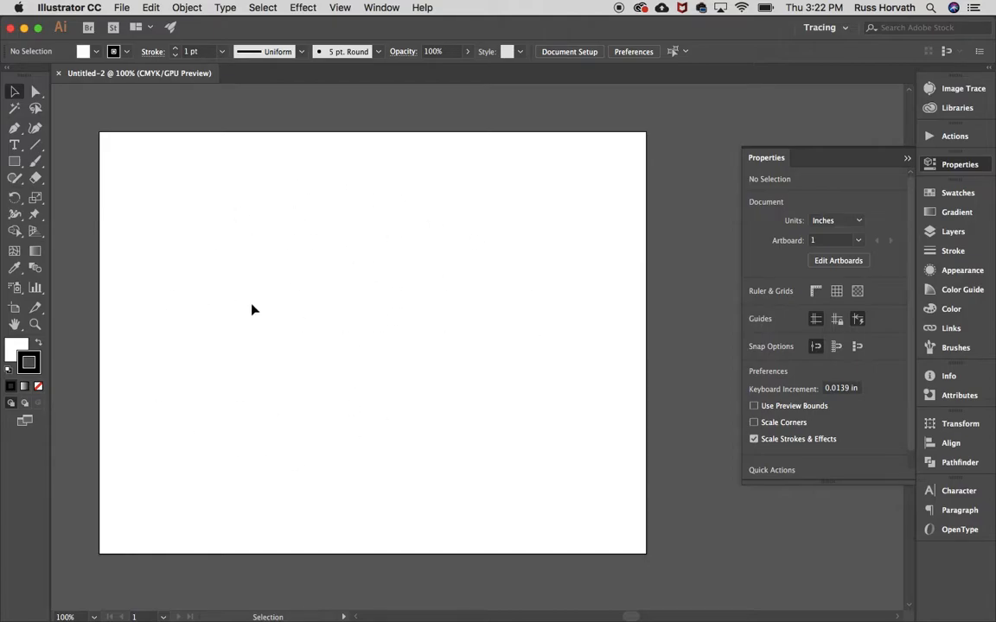
scroll(246, 316, "left", 3)
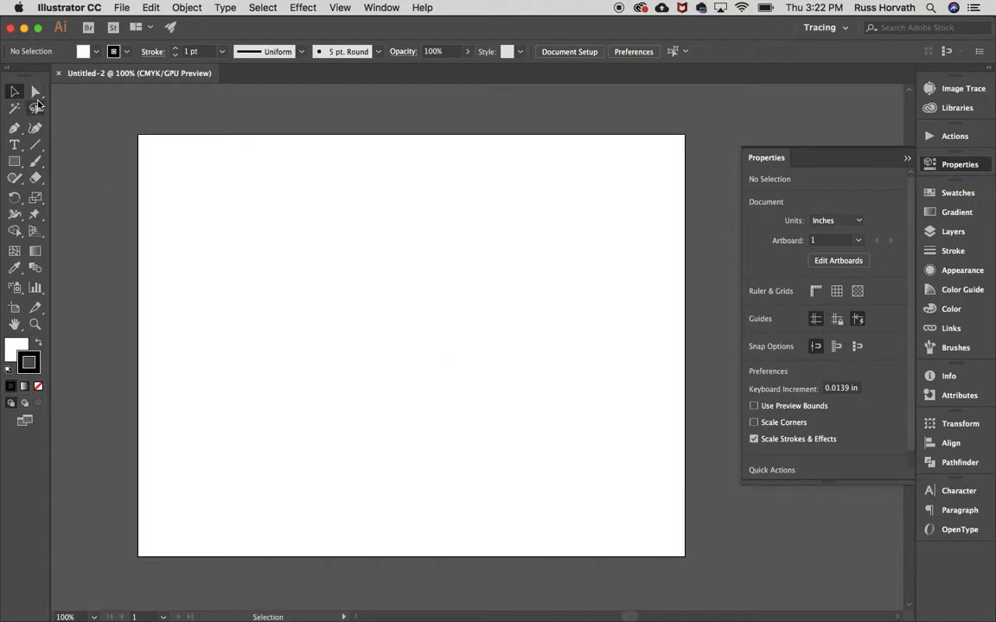
key("p")
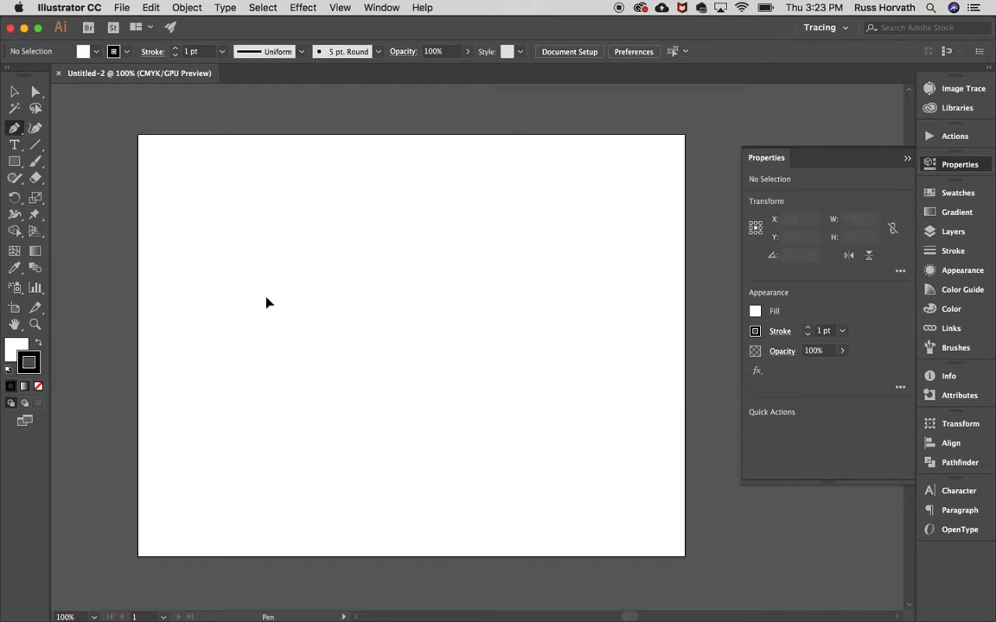
left_click(266, 296)
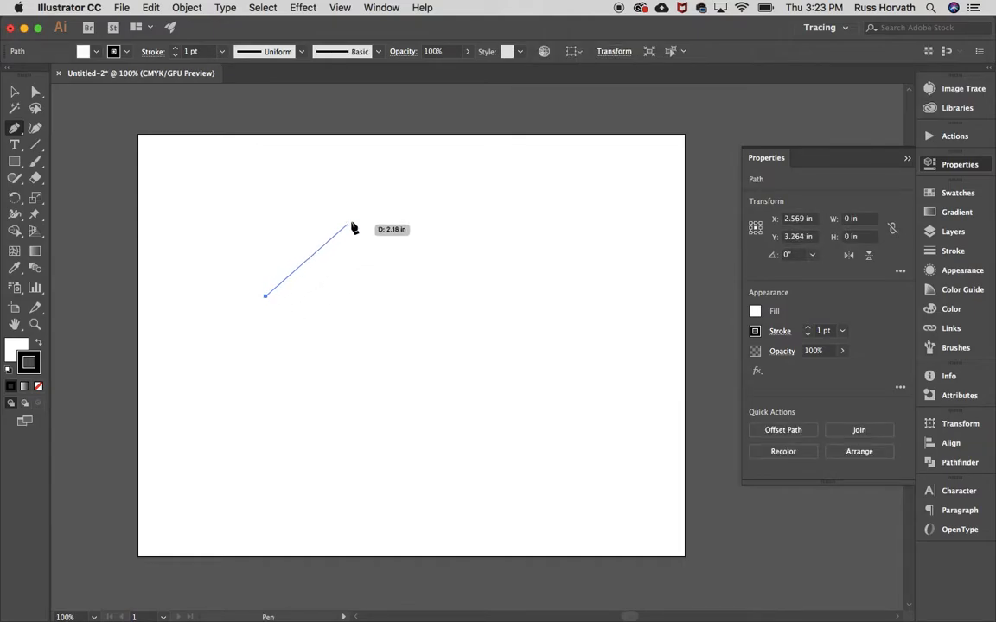
left_click(397, 194)
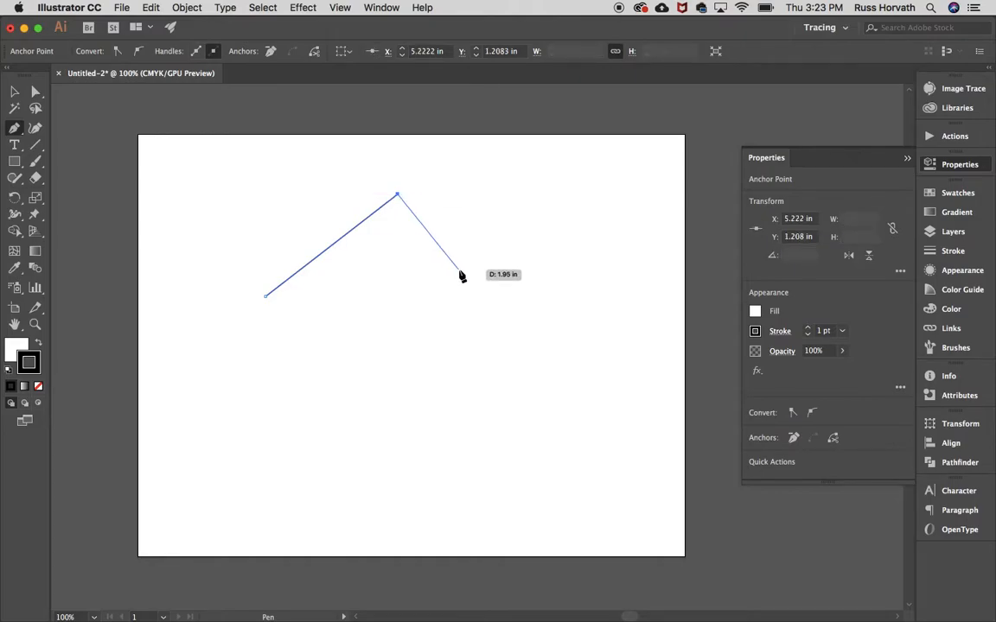
left_click(527, 220)
left_click(487, 387)
left_click(451, 295)
left_click(345, 450)
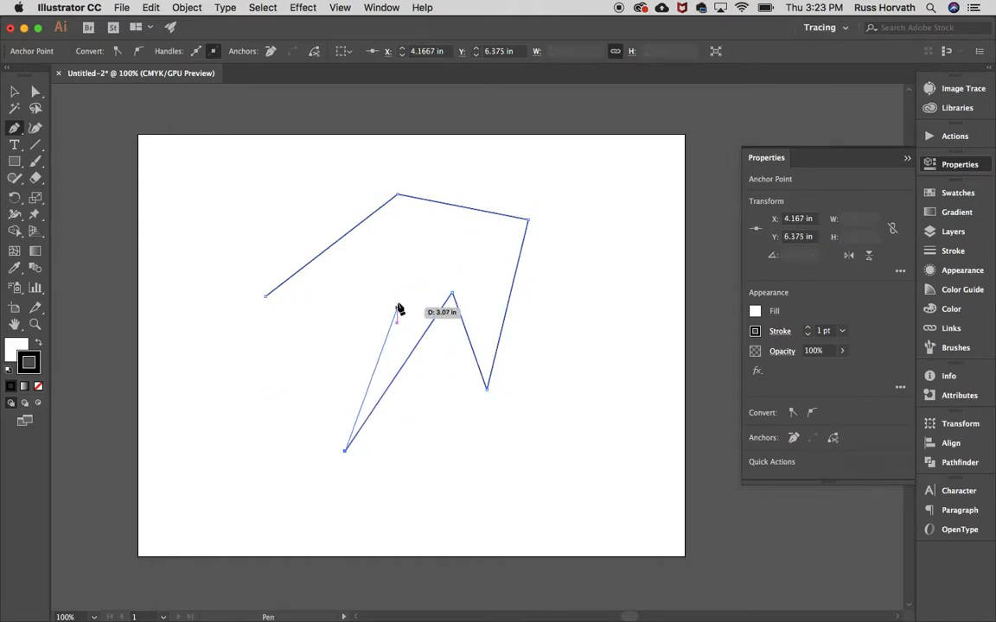
left_click(383, 267)
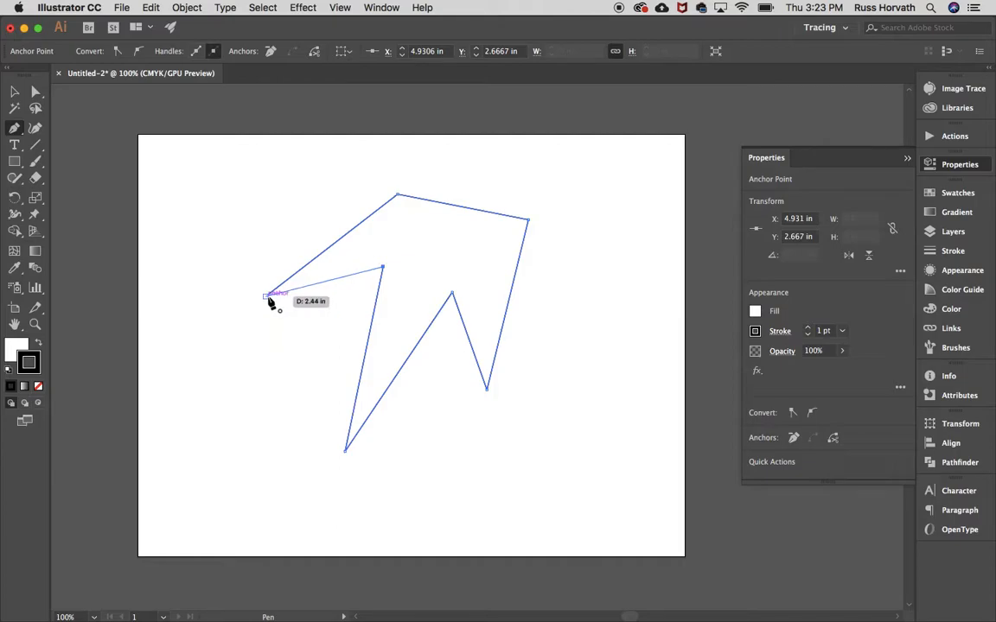
key("Escape")
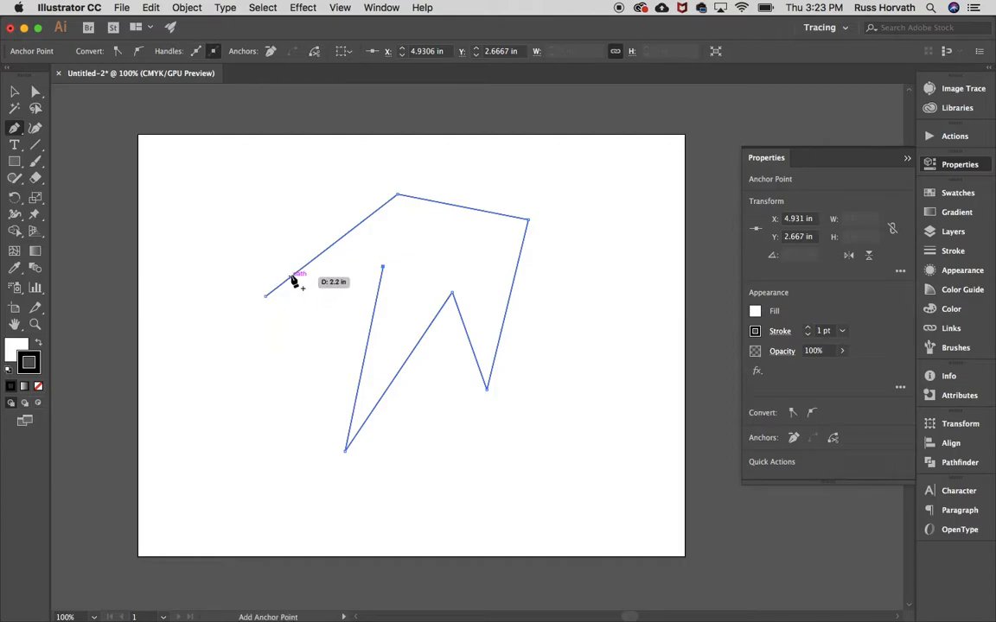
Step: Add an anchor point along four of the path's segments and close the path at its starting point
left_click(329, 248)
left_click(464, 207)
left_click(514, 290)
left_click(370, 328)
left_click(383, 268)
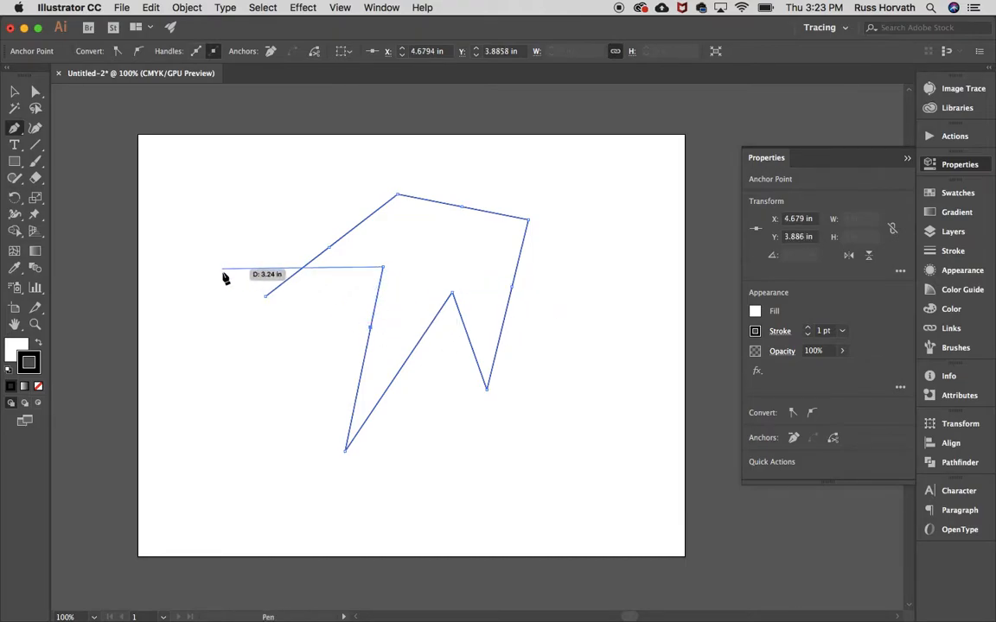
left_click(265, 297)
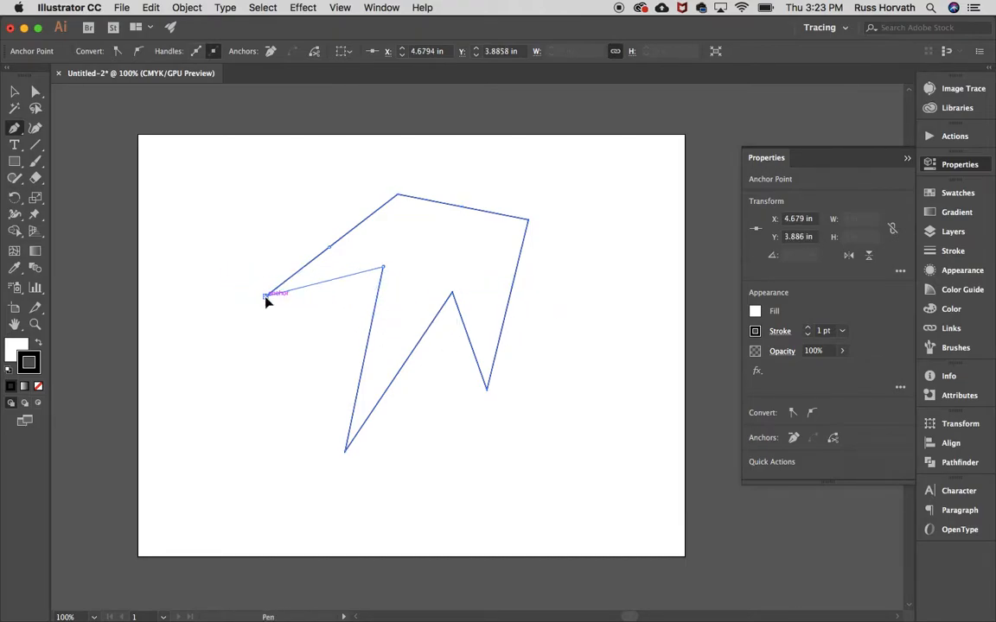
Step: Add three more anchor points along the left-hand edges of the closed shape and deselect it
left_click(303, 267)
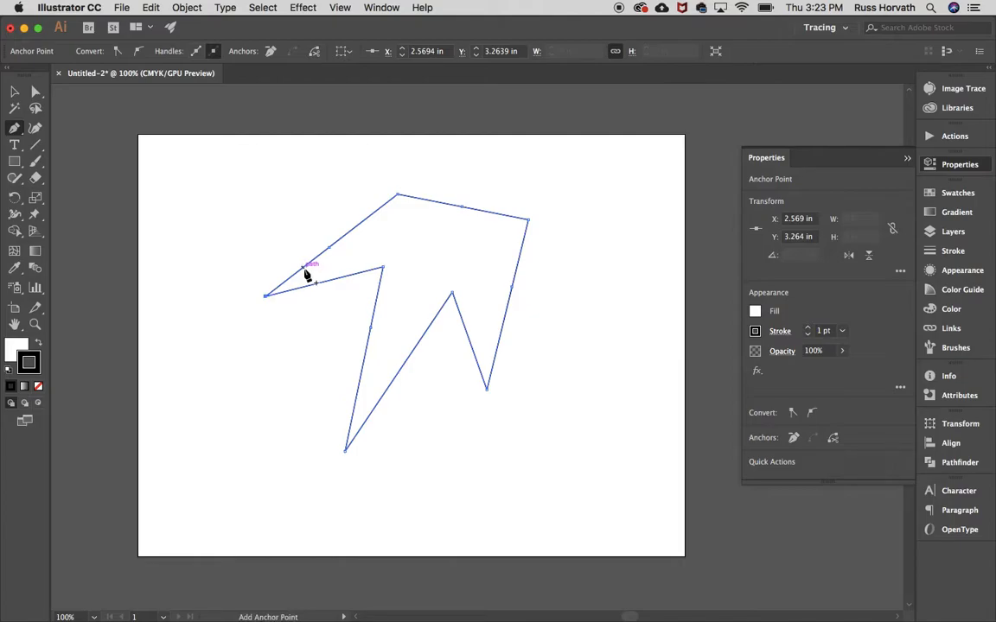
left_click(328, 280)
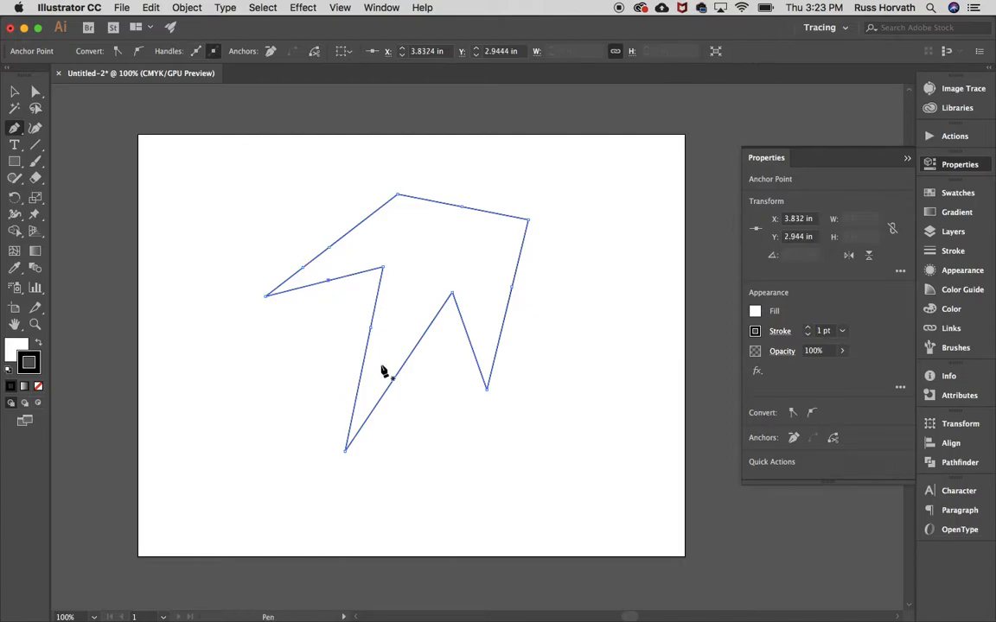
left_click(359, 384)
left_click(14, 94)
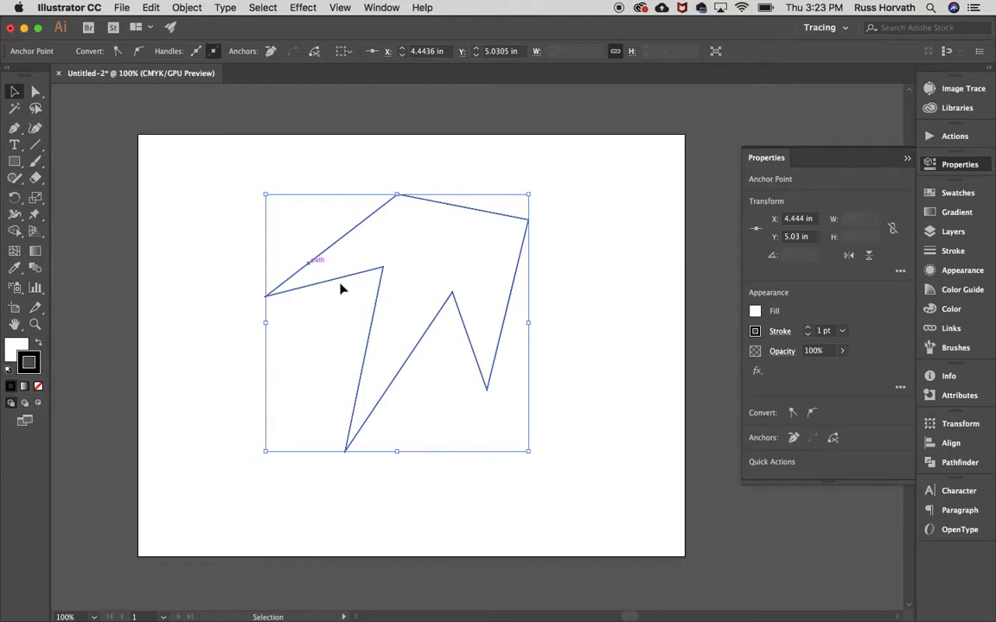
left_click(208, 170)
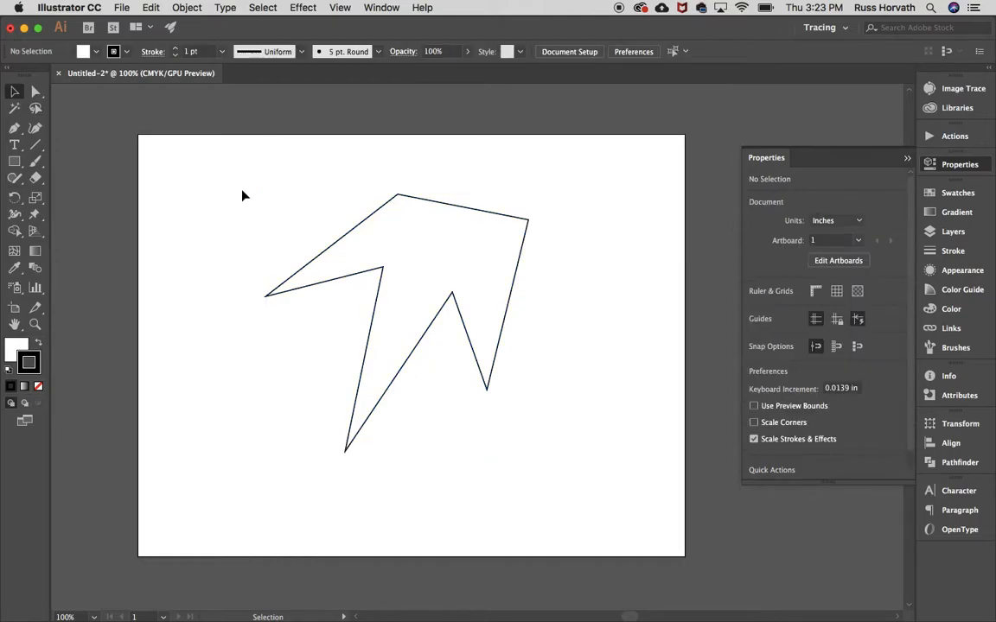
Step: Select the closed shape and try several fill colors from the color spectrum, ending with green
left_click(402, 277)
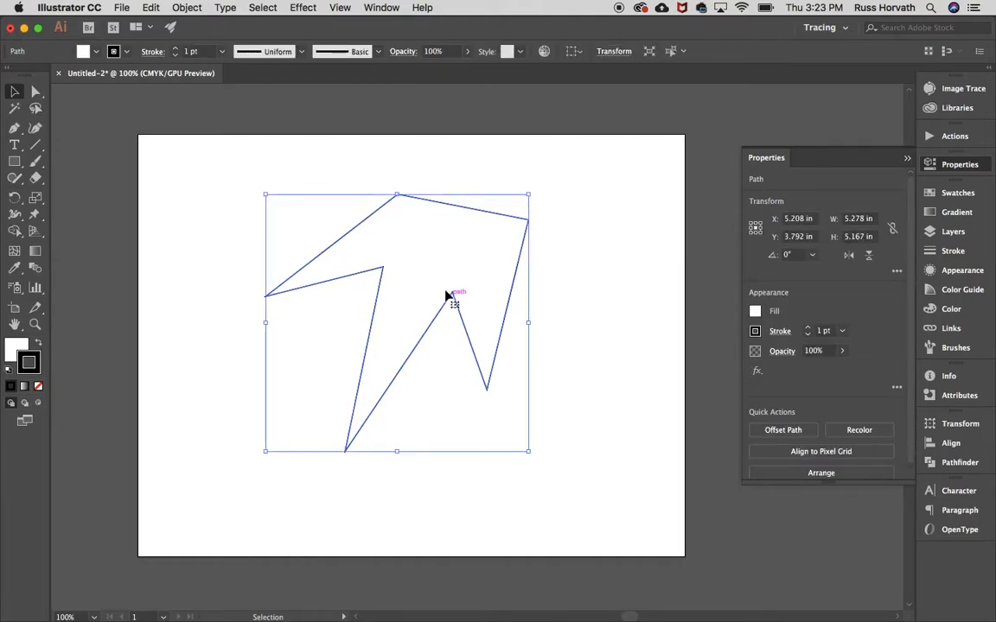
left_click(17, 349)
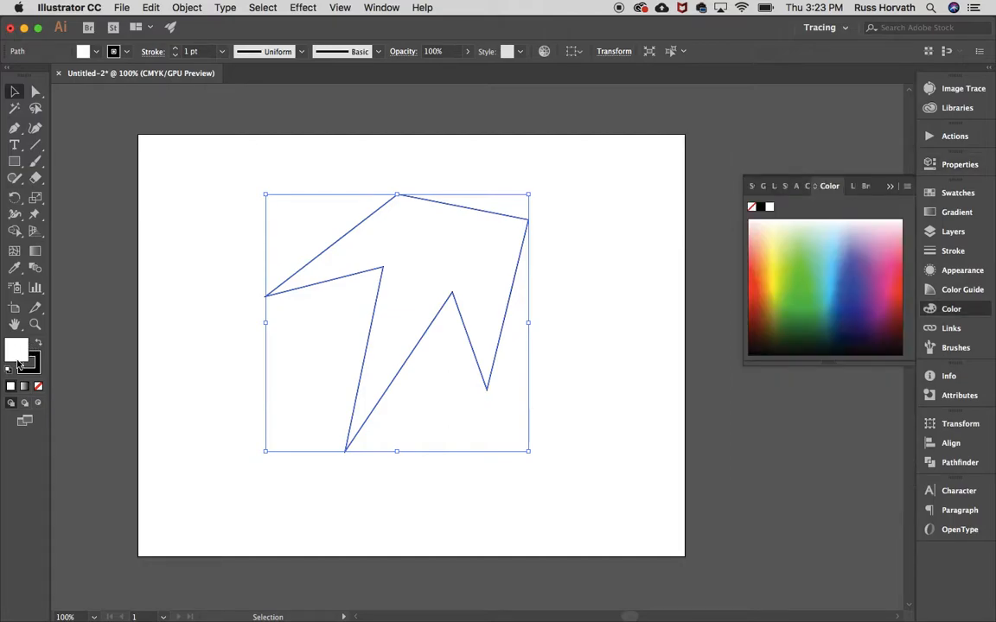
left_click(38, 370)
left_click(21, 349)
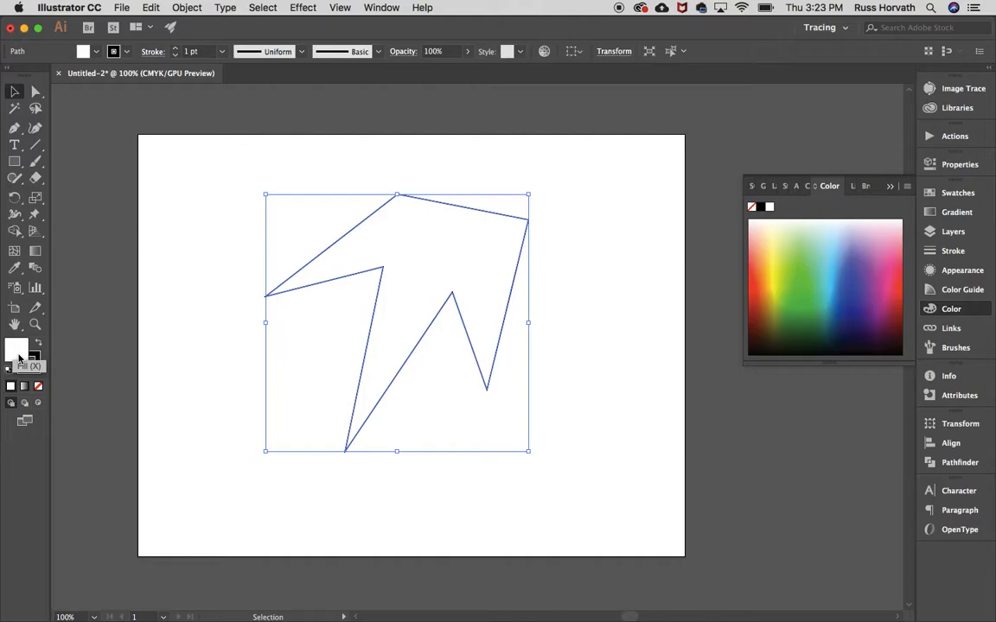
left_click(899, 282)
left_click(898, 282)
left_click(852, 274)
left_click(822, 278)
left_click(813, 249)
left_click(809, 280)
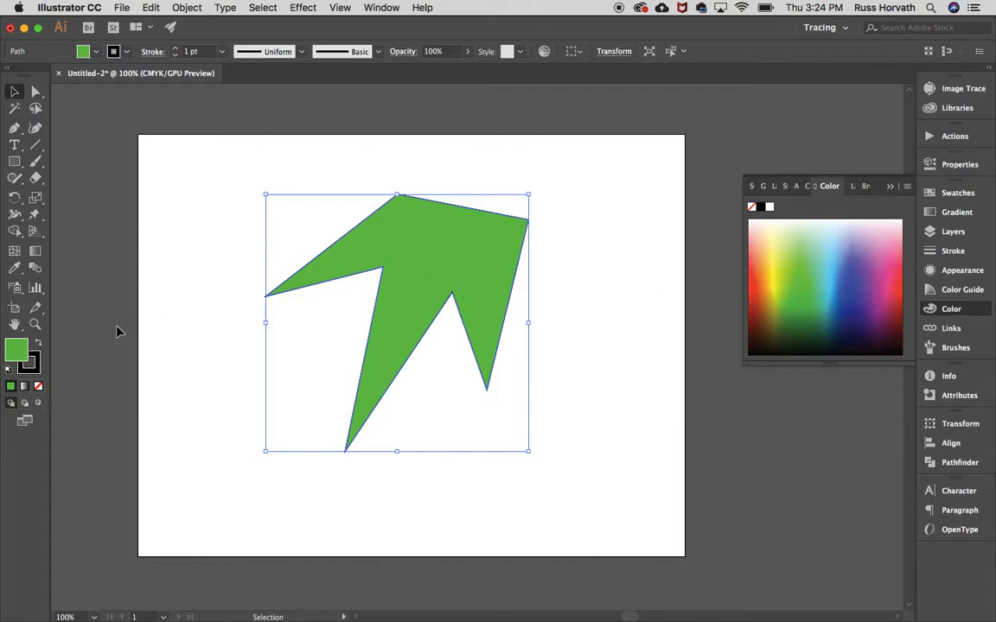
Step: Set the shape's stroke color to red and deselect the shape
left_click(37, 369)
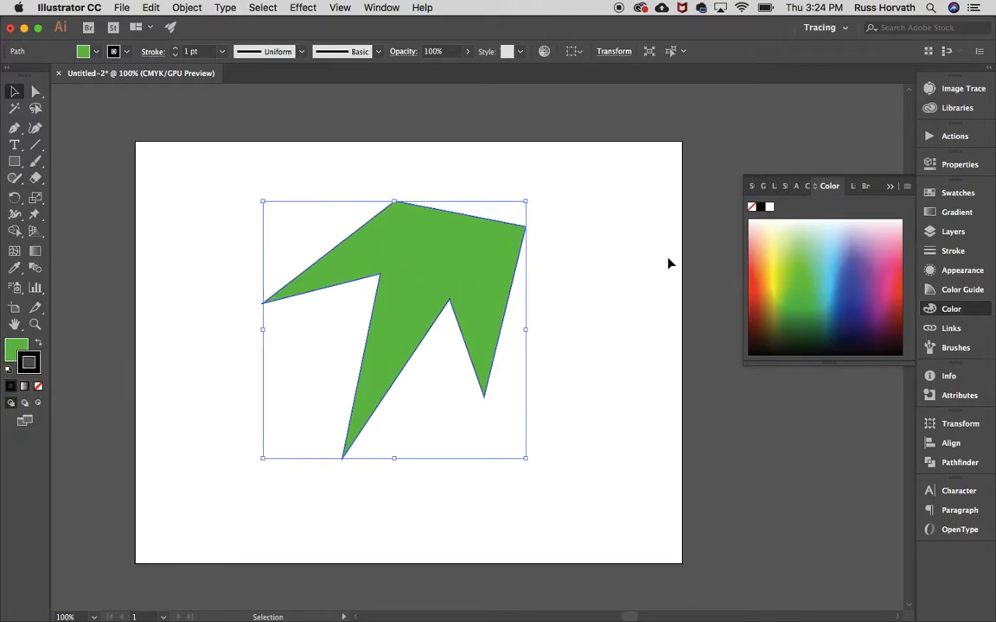
left_click(899, 285)
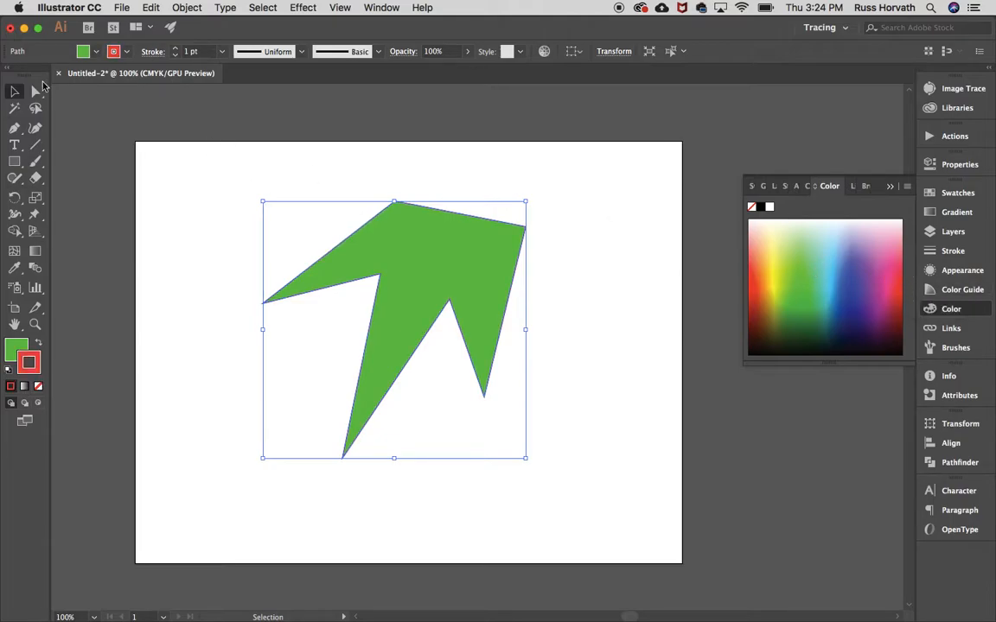
left_click(162, 183)
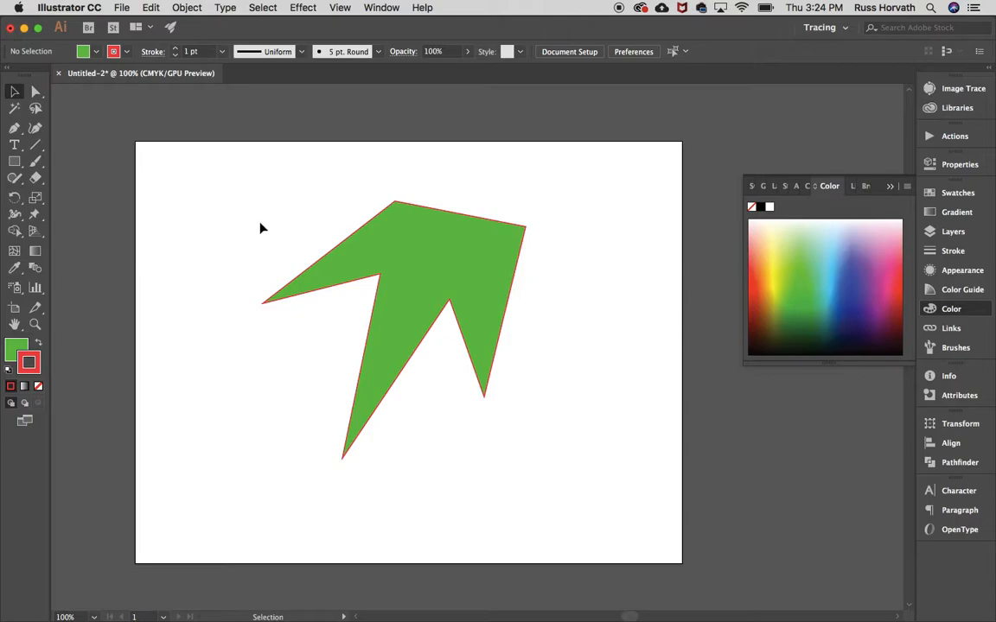
Step: Select the green shape, show its properties and raise its stroke weight to 20 pt
left_click(392, 267)
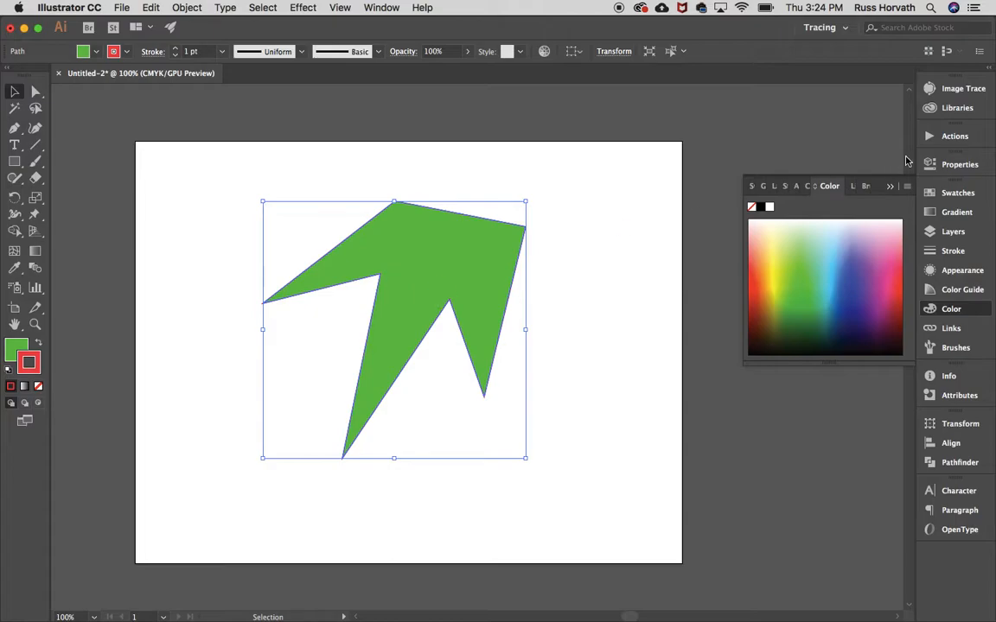
left_click(955, 165)
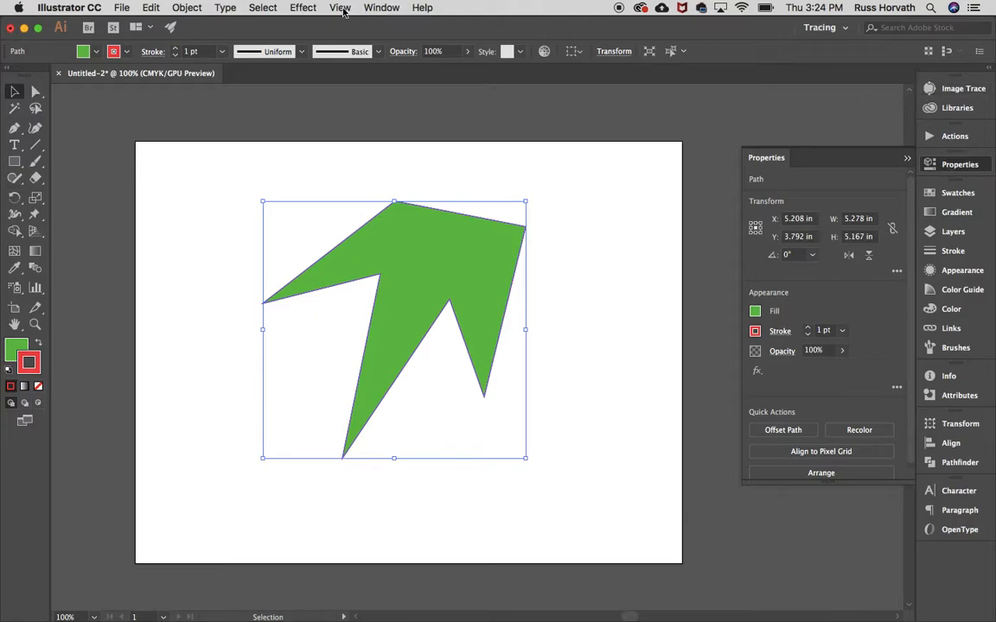
left_click(375, 9)
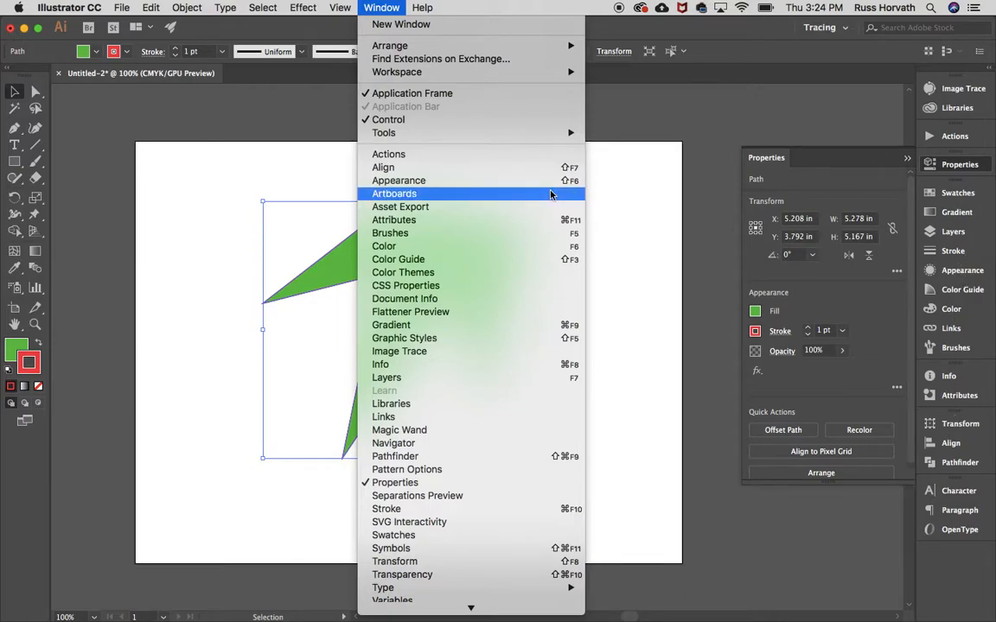
left_click(380, 483)
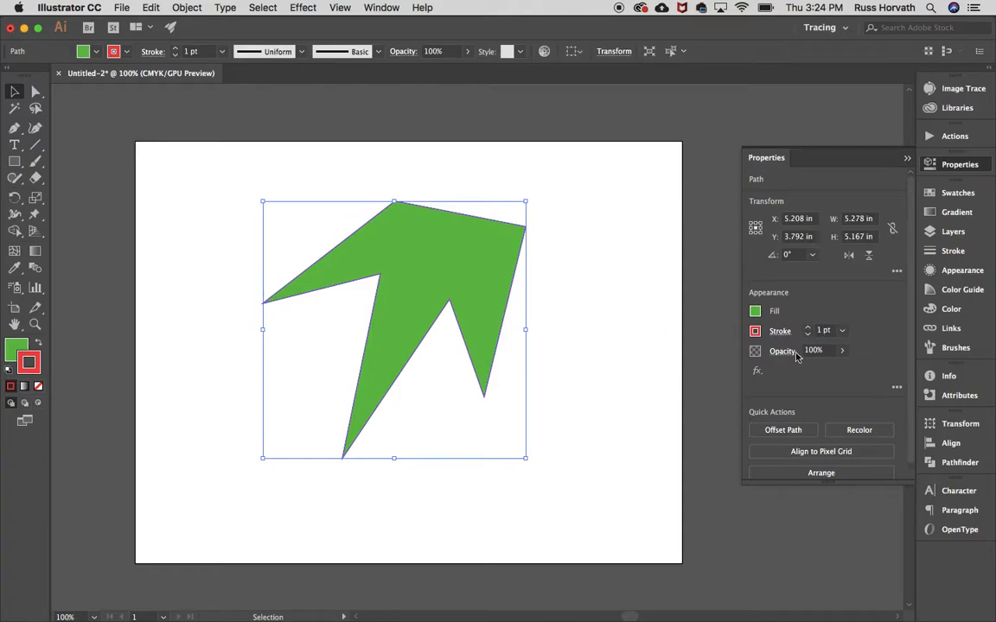
left_click(809, 328)
left_click(809, 329)
left_click(808, 329)
left_click(809, 328)
left_click(809, 328)
left_click(808, 329)
left_click(808, 329)
left_click(809, 329)
left_click(809, 328)
left_click(808, 329)
left_click(808, 328)
left_click(808, 328)
left_click(808, 328)
left_click(808, 329)
left_click(808, 329)
left_click(808, 328)
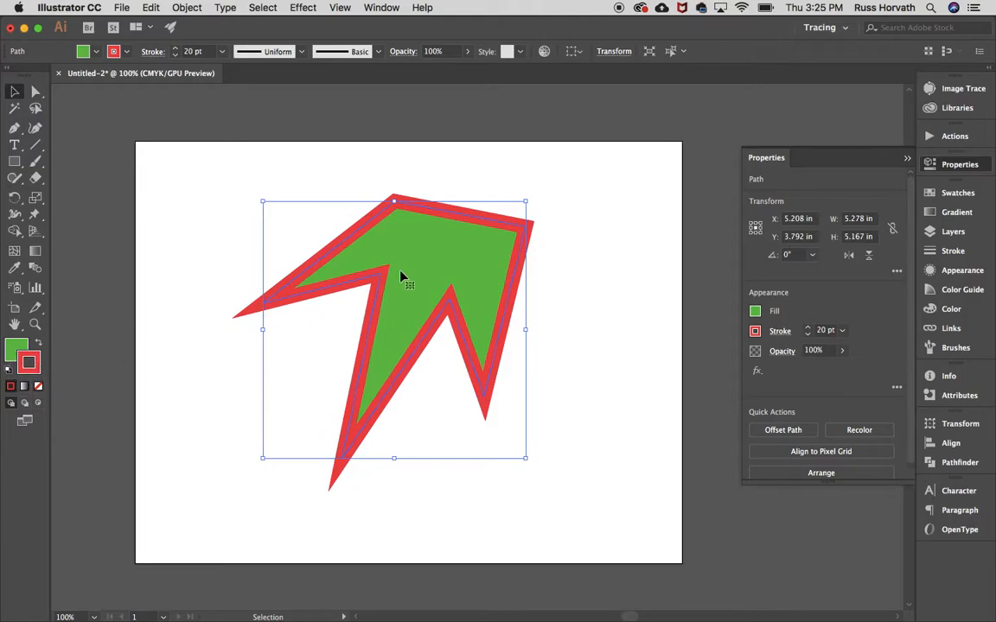
Step: Remove the shape's stroke, and restore the default white fill and black stroke
left_click(38, 388)
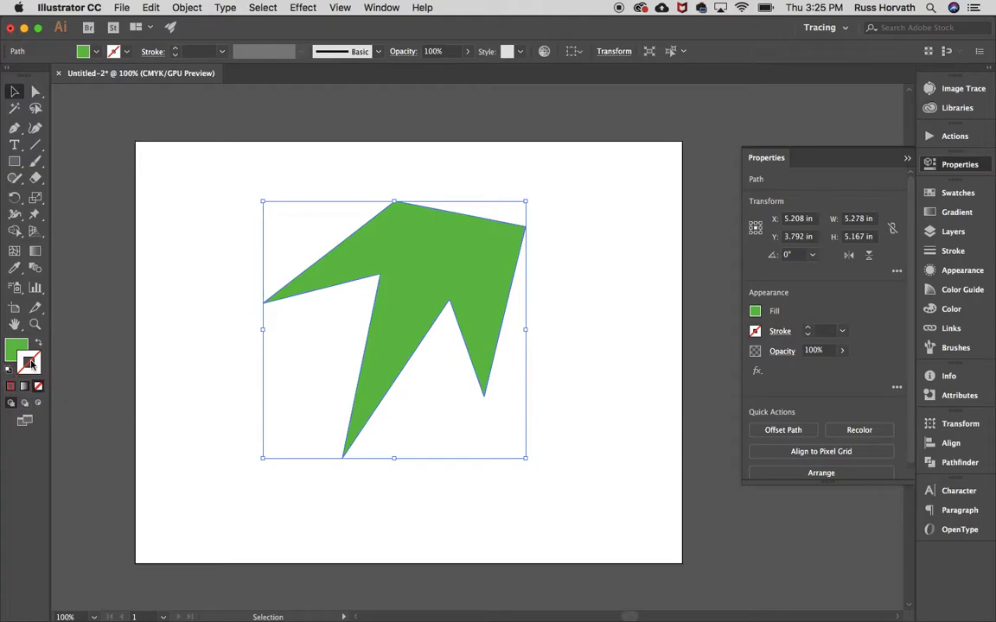
left_click(9, 373)
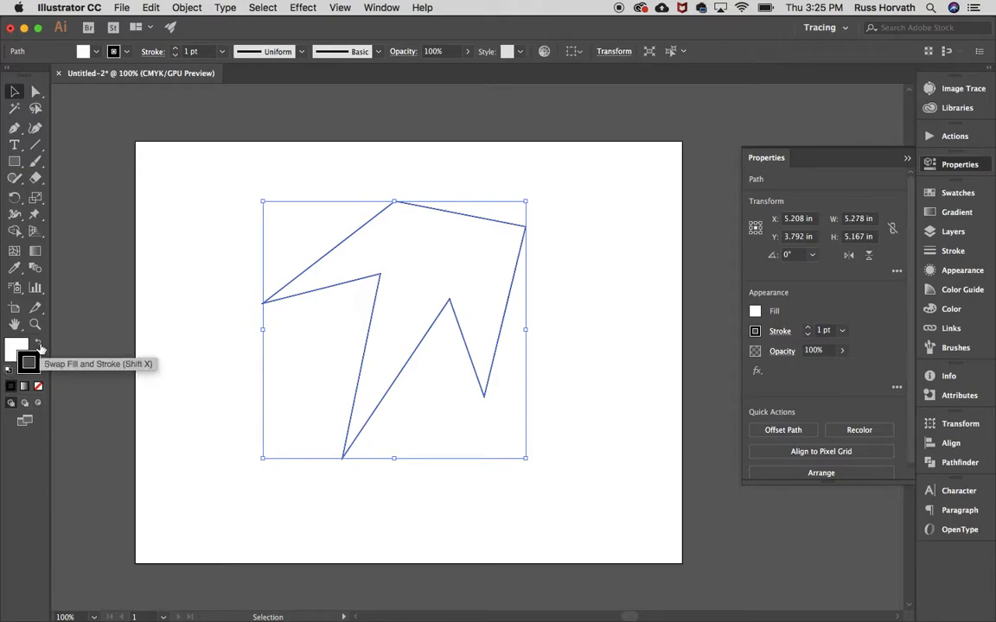
Step: Swap the shape's fill and stroke colors so the stroke is white, and set the fill to light blue
left_click(38, 346)
left_click(39, 346)
left_click(39, 346)
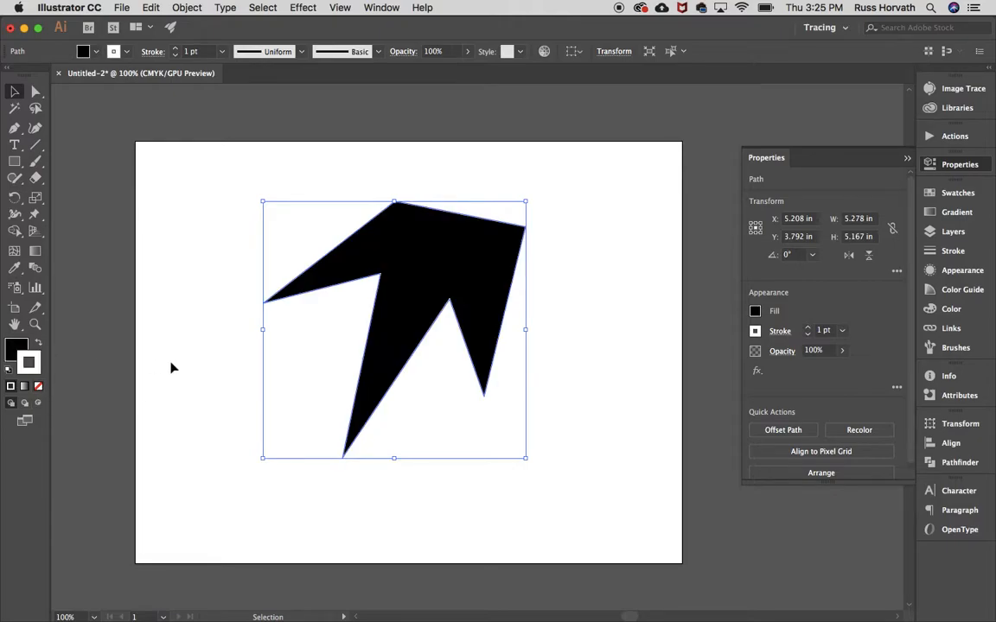
left_click(15, 347)
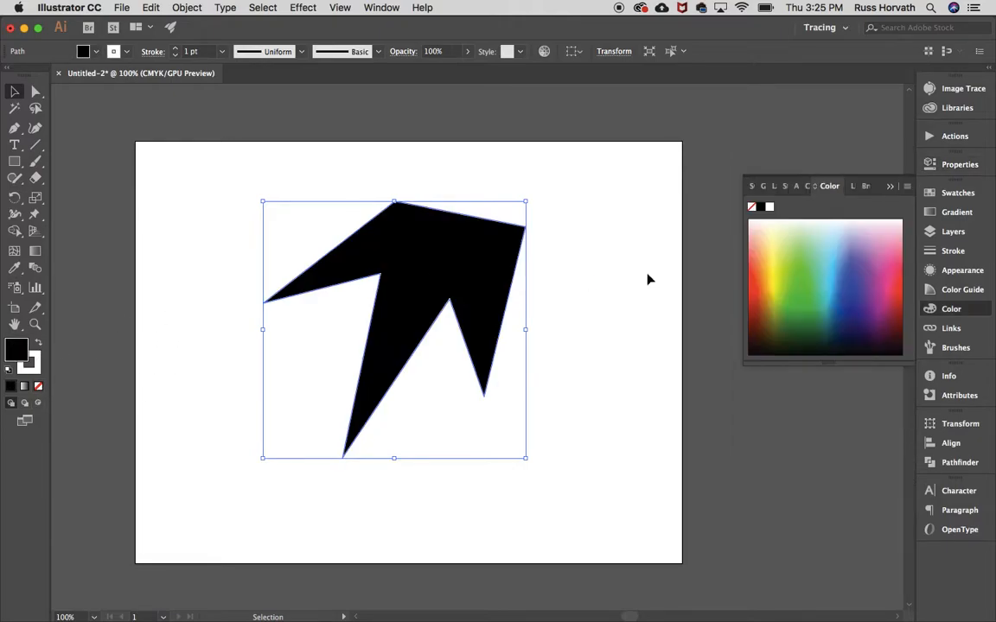
left_click(843, 260)
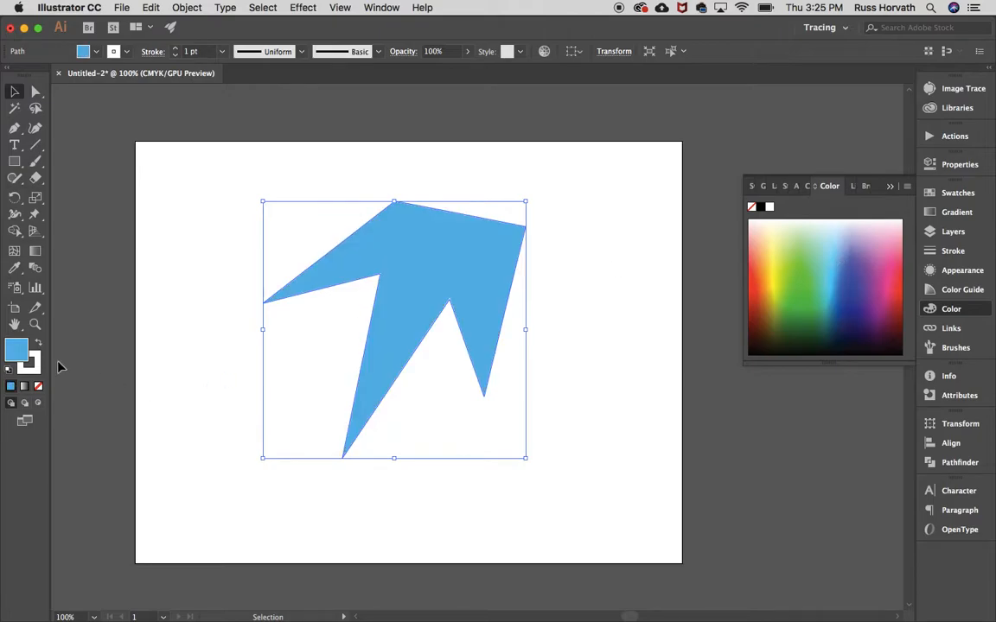
Step: Give the blue shape a green stroke, raise the stroke weight to 20 pt and deselect the shape
left_click(34, 368)
left_click(804, 273)
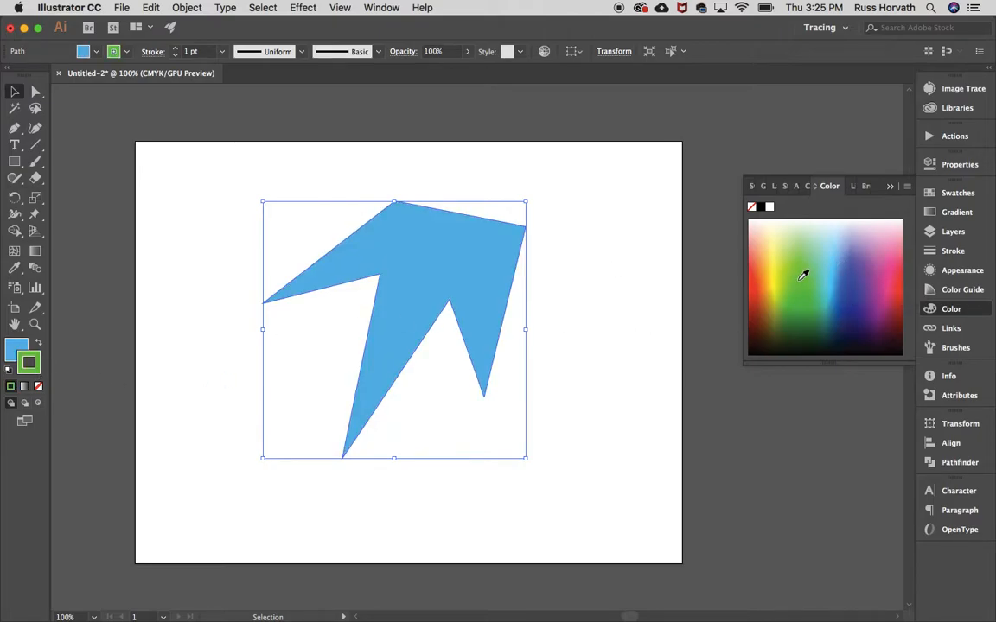
left_click(959, 165)
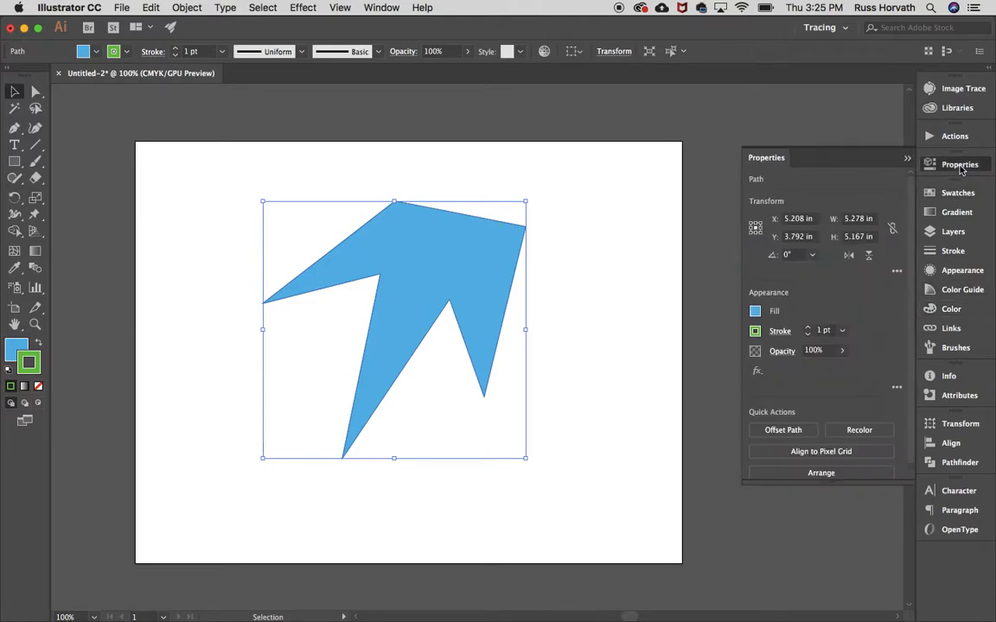
left_click(808, 328)
left_click(808, 328)
left_click(807, 328)
left_click(807, 328)
left_click(808, 327)
left_click(808, 328)
left_click(807, 327)
left_click(808, 328)
left_click(808, 327)
left_click(807, 328)
left_click(807, 328)
left_click(807, 328)
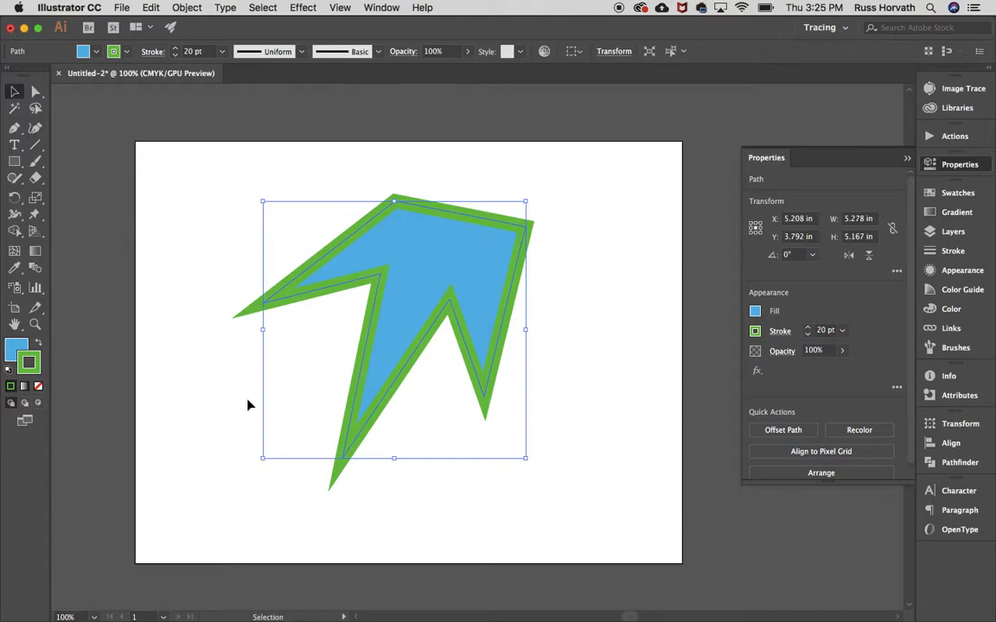
left_click(202, 199)
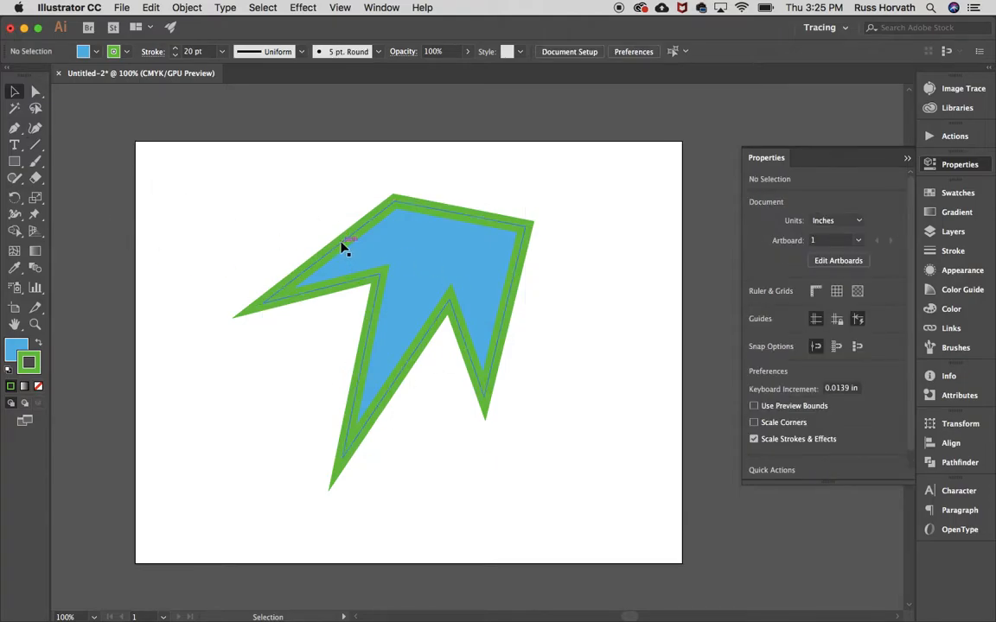
Step: Use Direct Selection to pull the shape's left, bottom, lower-right and upper-right corner points outward
left_click(36, 92)
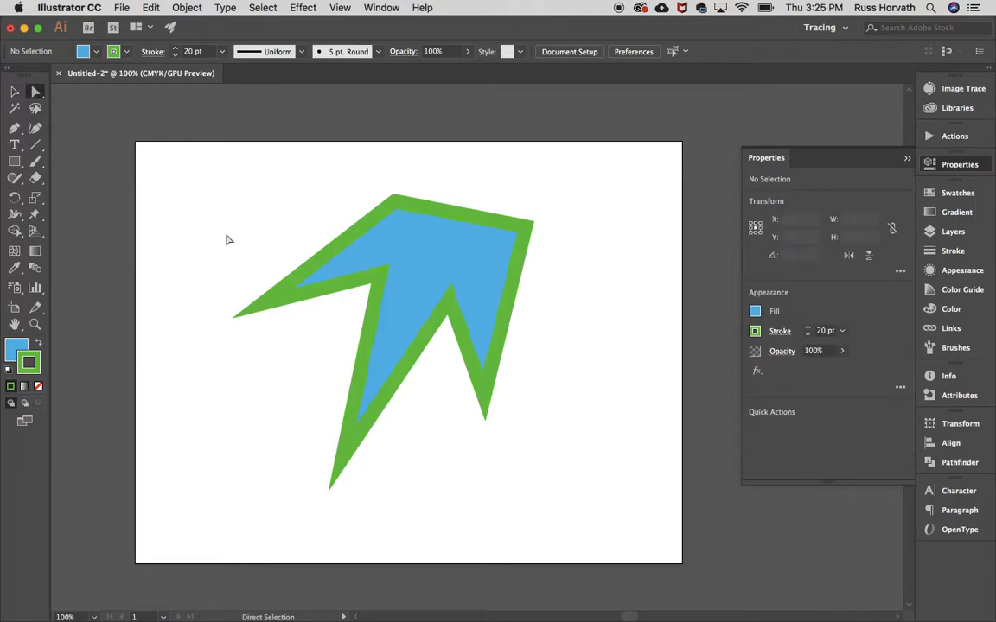
left_click(266, 302)
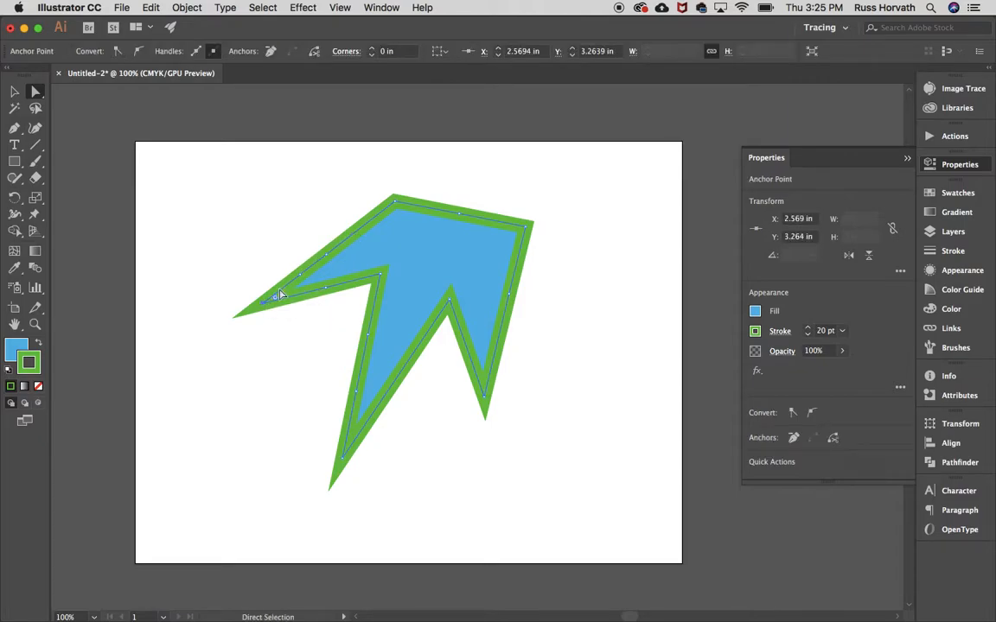
left_click_drag(255, 329, 231, 376)
left_click_drag(262, 304, 188, 411)
left_click_drag(335, 481, 420, 518)
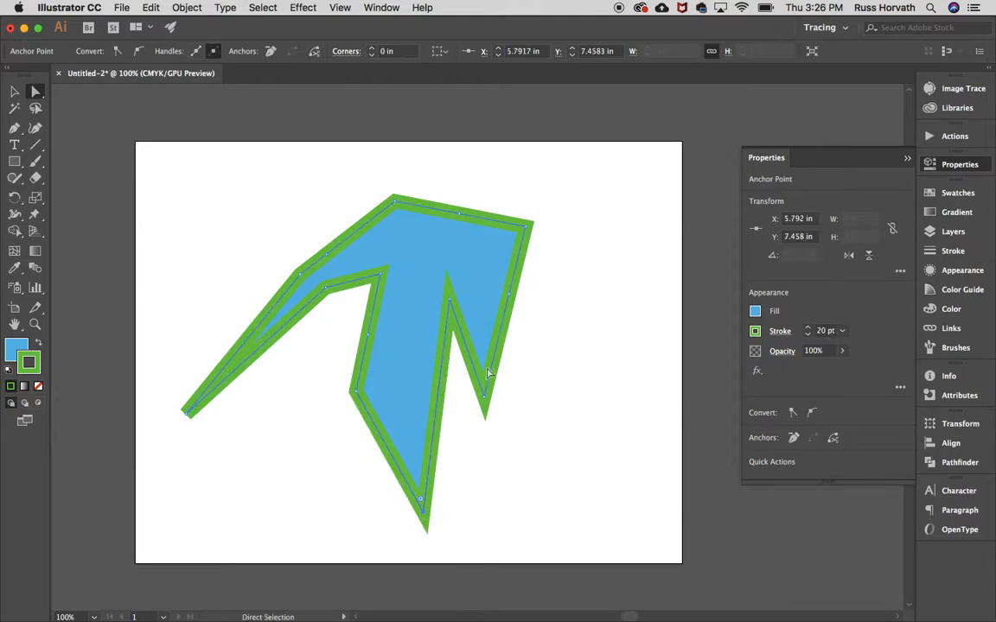
left_click_drag(480, 395, 596, 380)
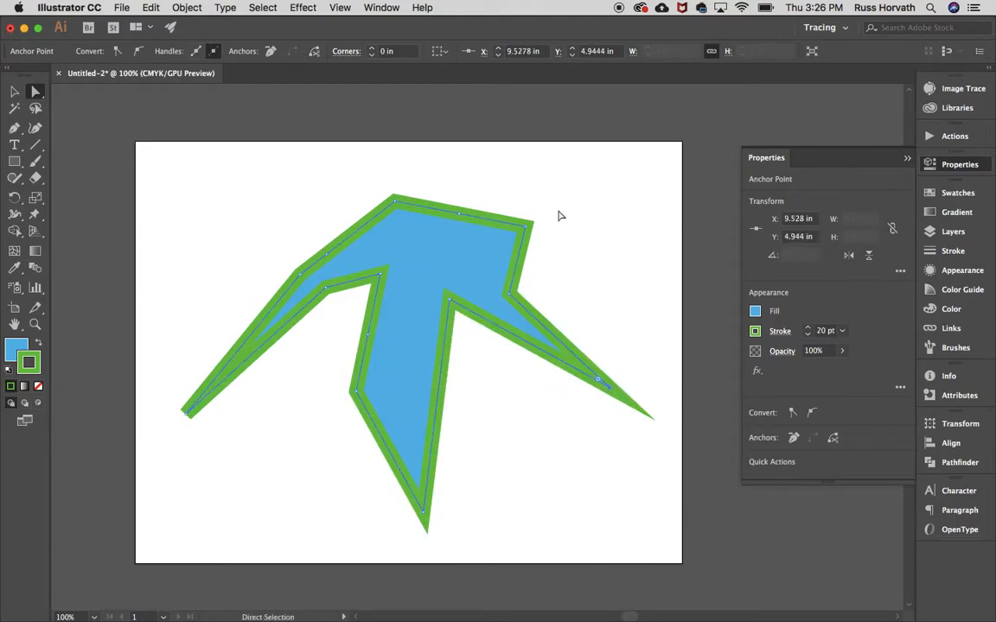
left_click_drag(523, 233, 600, 172)
Step: Reposition the top corner, the two anchor points on the left arm's upper edge, and the two on the left edge of the bottom leg
left_click(363, 190)
left_click(395, 201)
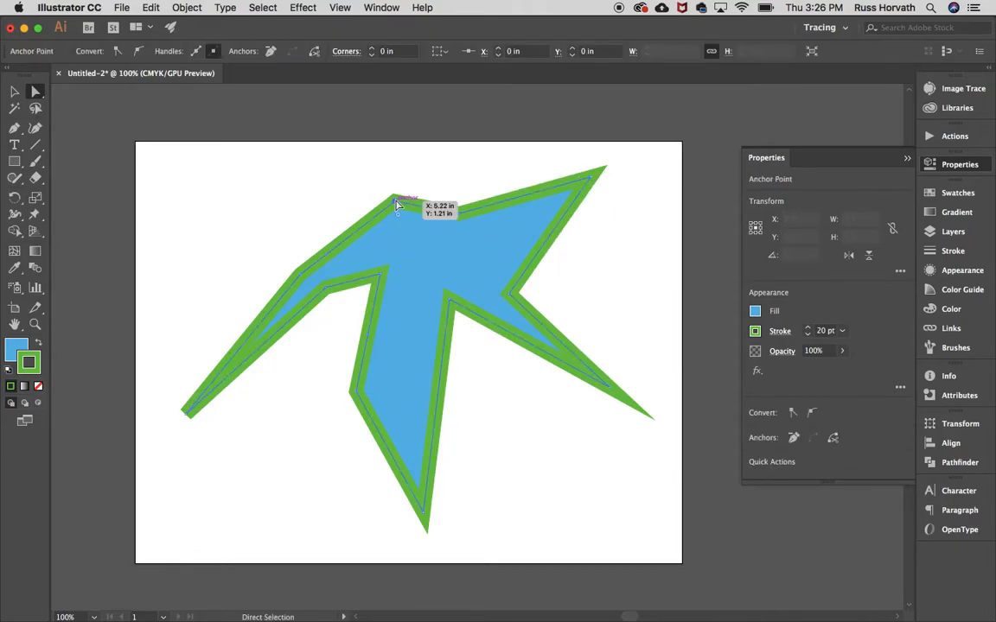
left_click_drag(394, 201, 369, 171)
left_click_drag(296, 281, 255, 229)
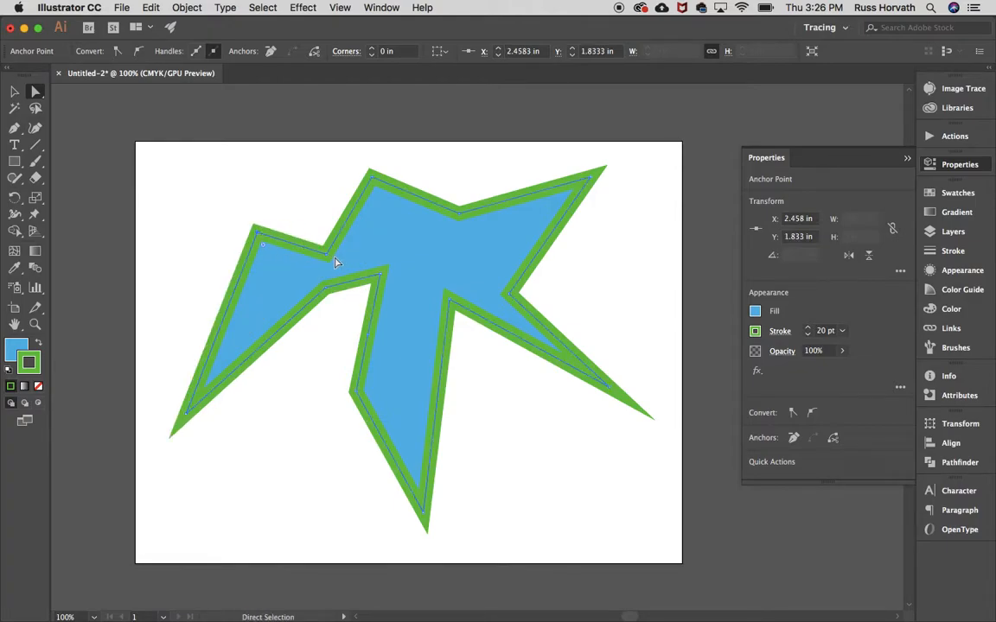
left_click_drag(330, 256, 325, 237)
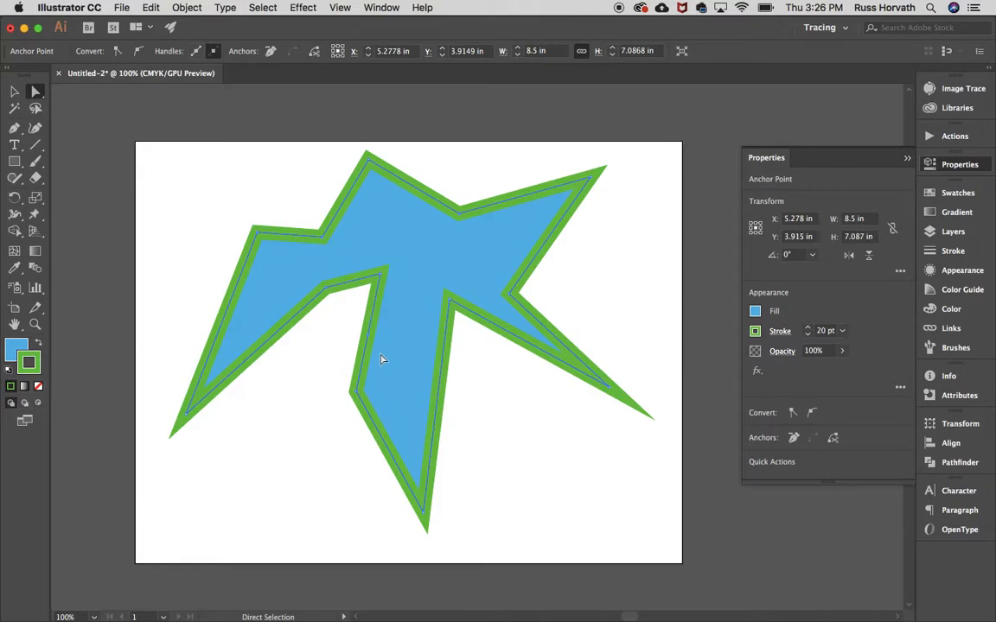
left_click_drag(357, 396, 318, 420)
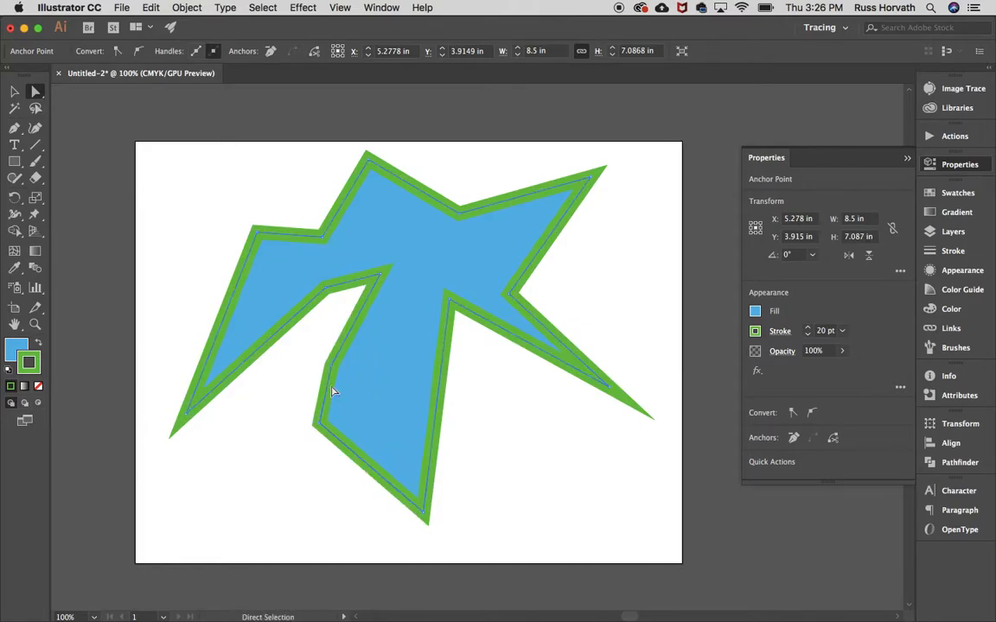
left_click_drag(335, 367, 390, 395)
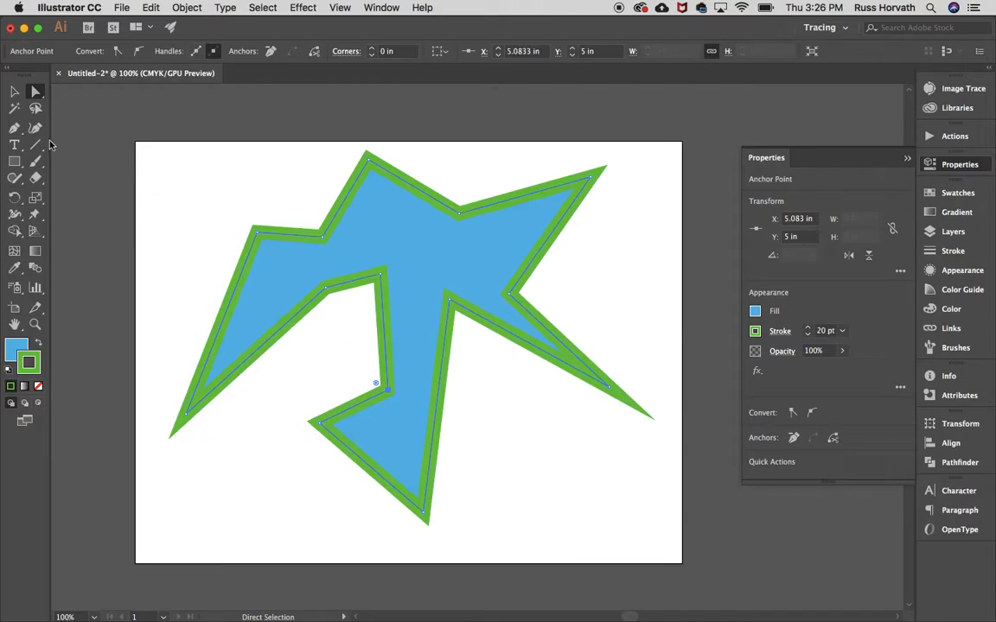
Step: Add an anchor point on each side of the shape's top peak with the Add Anchor Point tool
left_click(14, 128)
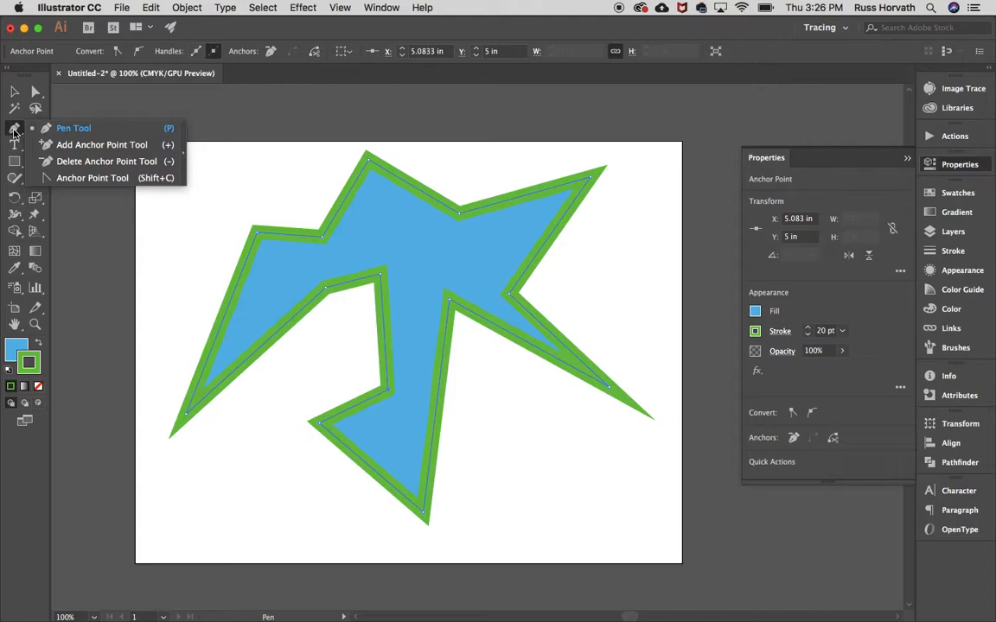
left_click(91, 147)
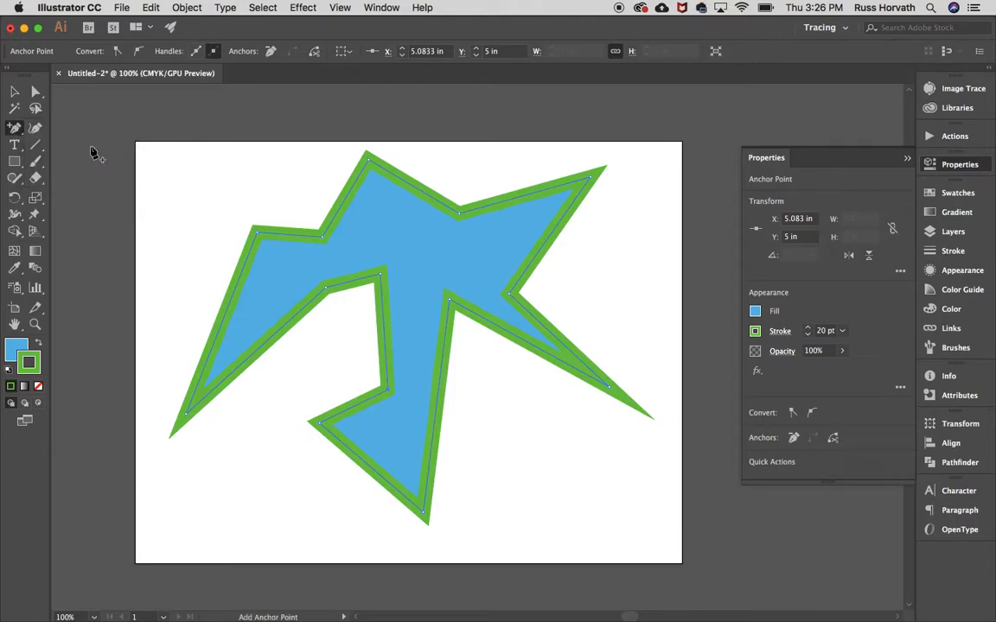
left_click(414, 188)
left_click(345, 199)
Step: Delete the anchor points at the top peak, the left arm's lower bend and upper corner, and the bottom leg's left corner
left_click_drag(15, 131, 92, 160)
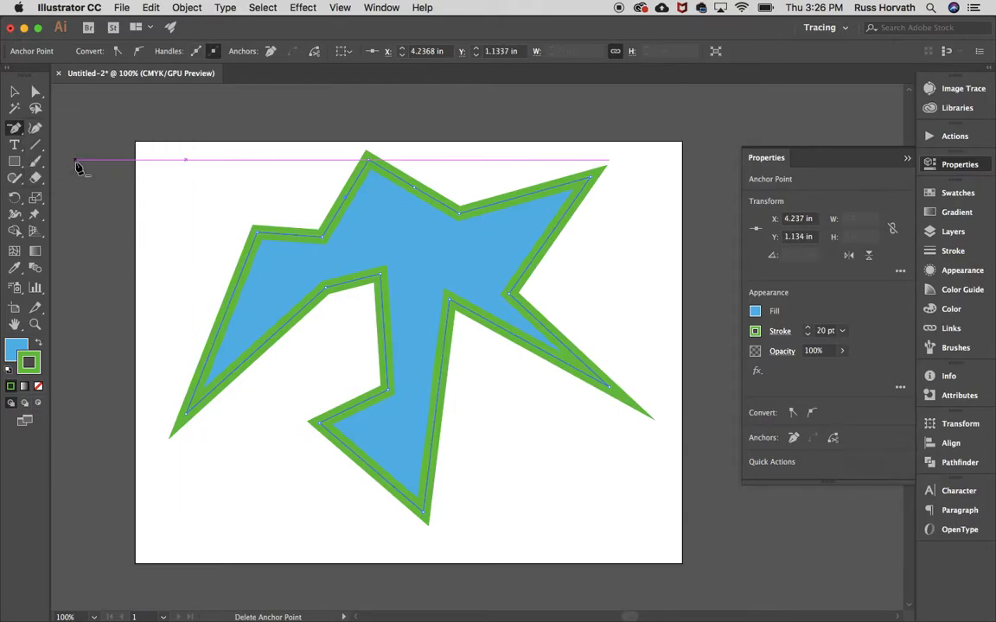
left_click(368, 158)
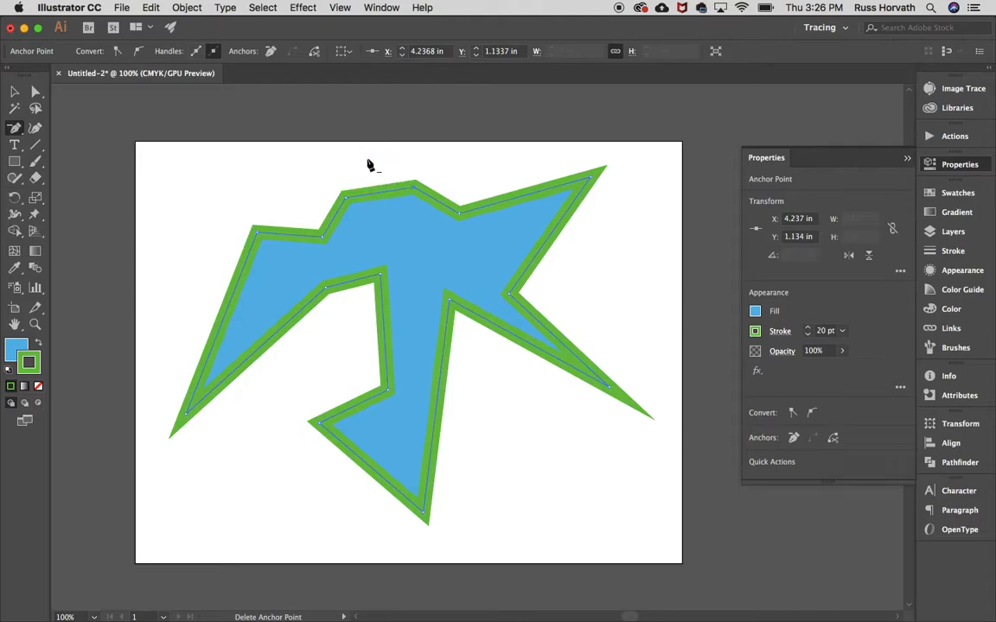
left_click(325, 288)
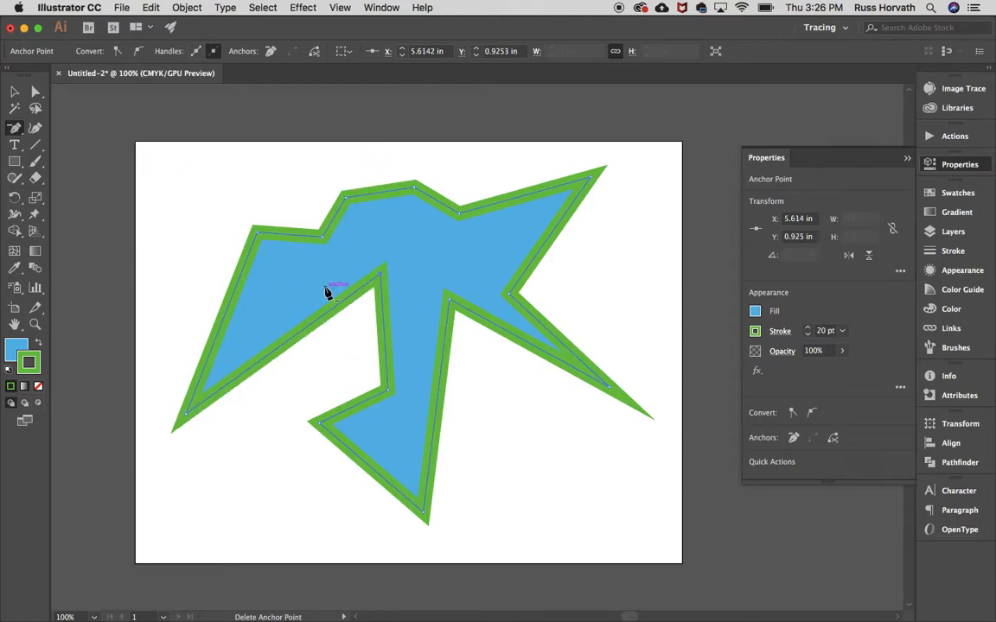
left_click(251, 232)
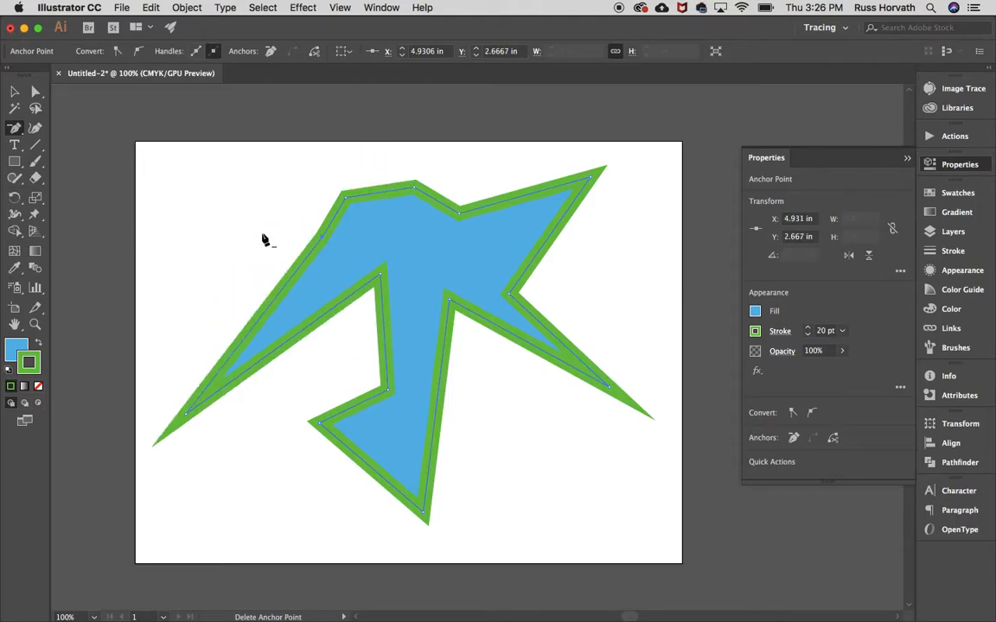
left_click(321, 424)
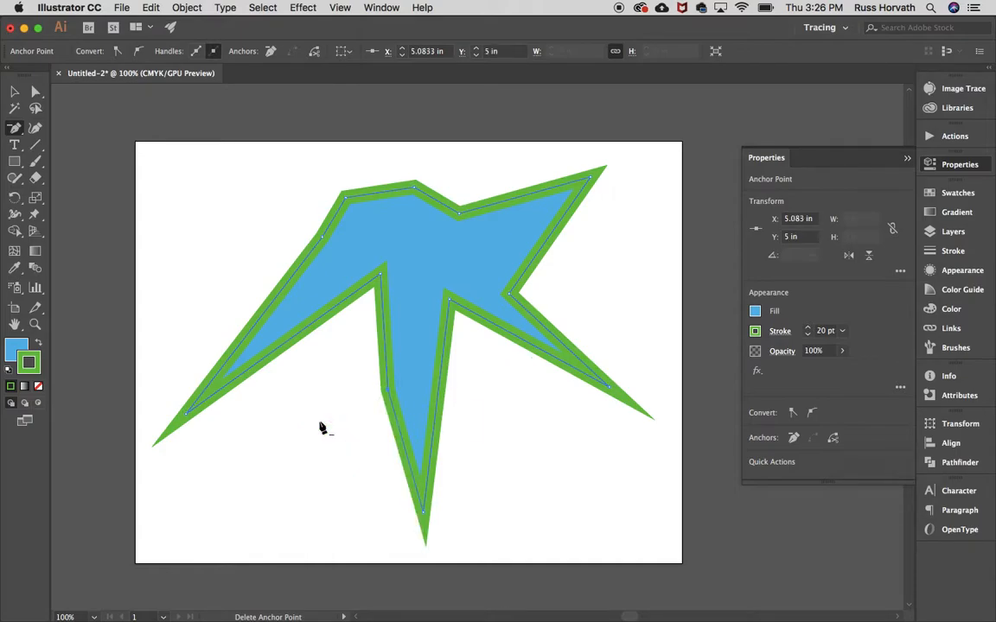
Step: Convert the right-hand top anchor point and the tips of the four arms into smooth curves with the Anchor Point tool
left_click(14, 128)
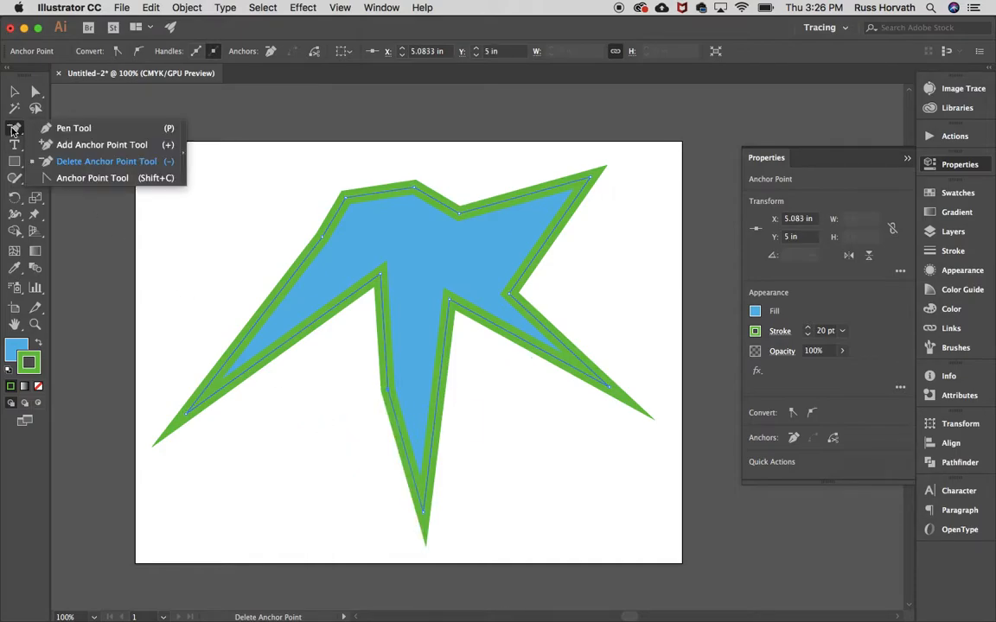
left_click(92, 178)
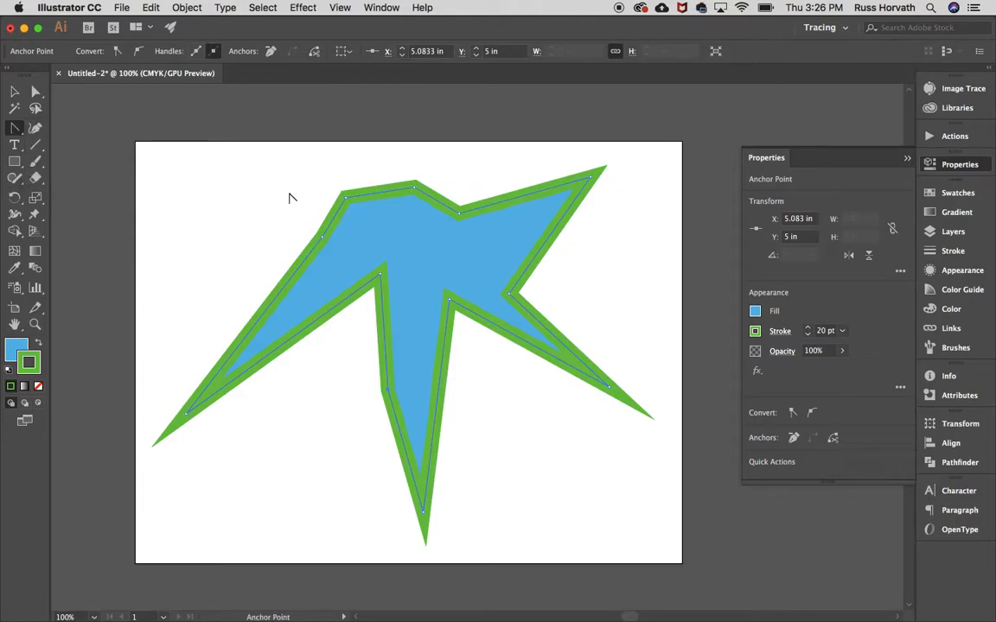
left_click_drag(414, 188, 407, 160)
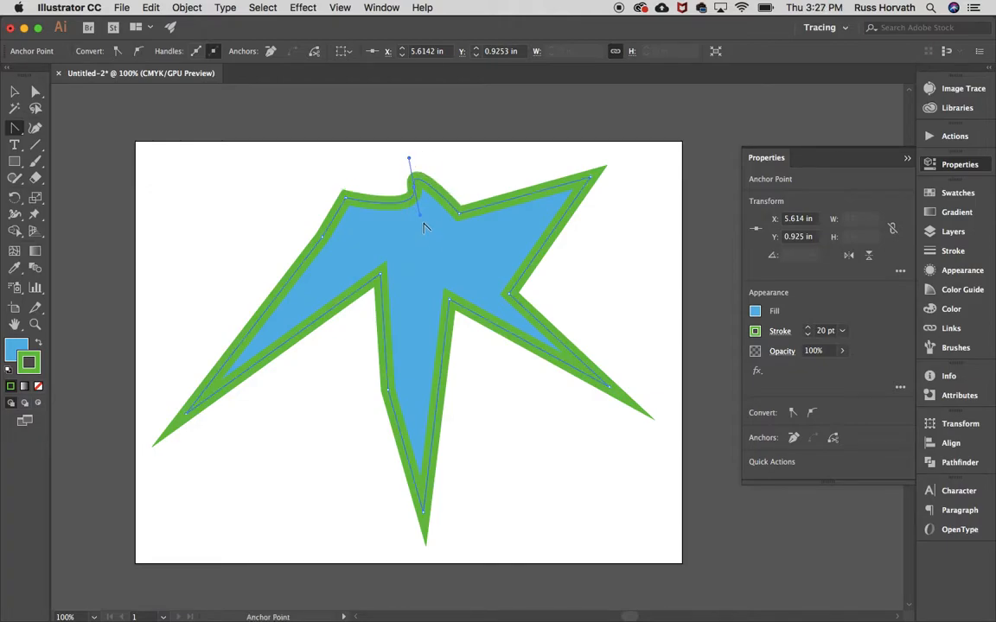
left_click_drag(421, 220, 444, 263)
left_click_drag(590, 176, 620, 222)
left_click_drag(612, 389, 572, 457)
left_click_drag(423, 512, 326, 514)
left_click_drag(187, 415, 171, 292)
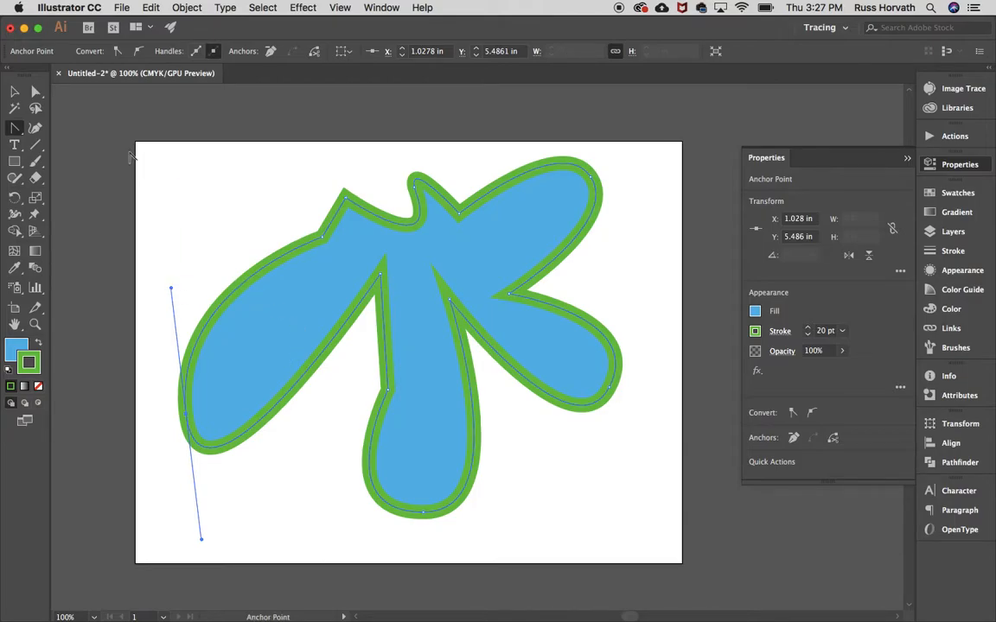
Step: Move the whole curved shape, scale it down and rotate it about 93.5° in the lower-right part of the artboard
left_click(16, 92)
left_click_drag(391, 284, 391, 261)
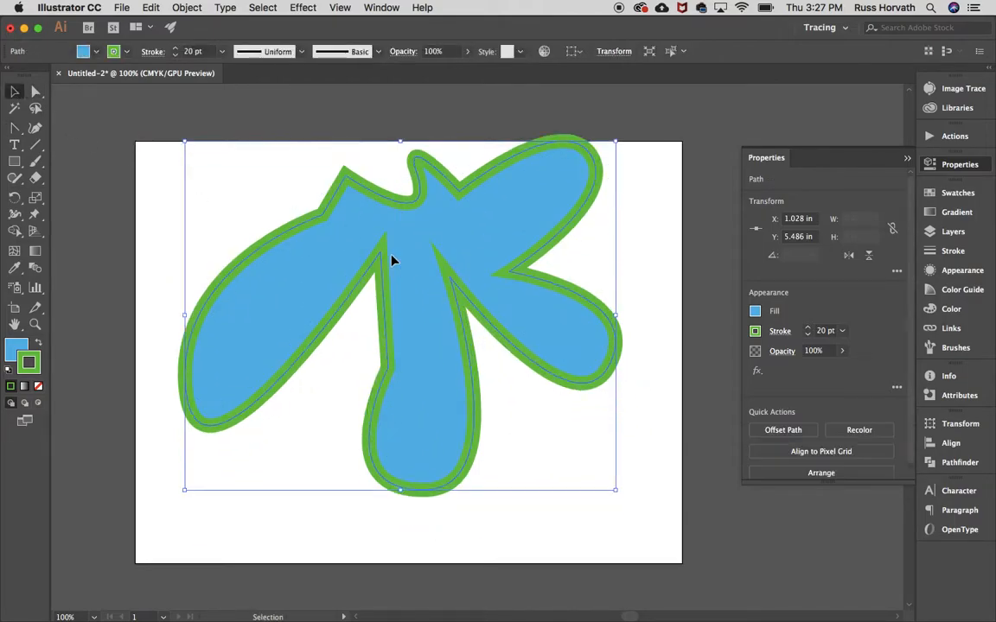
mouse_move(185, 142)
left_mouse_down()
mouse_move(272, 200)
mouse_move(360, 283)
mouse_move(348, 285)
mouse_move(366, 378)
mouse_move(435, 471)
left_mouse_up()
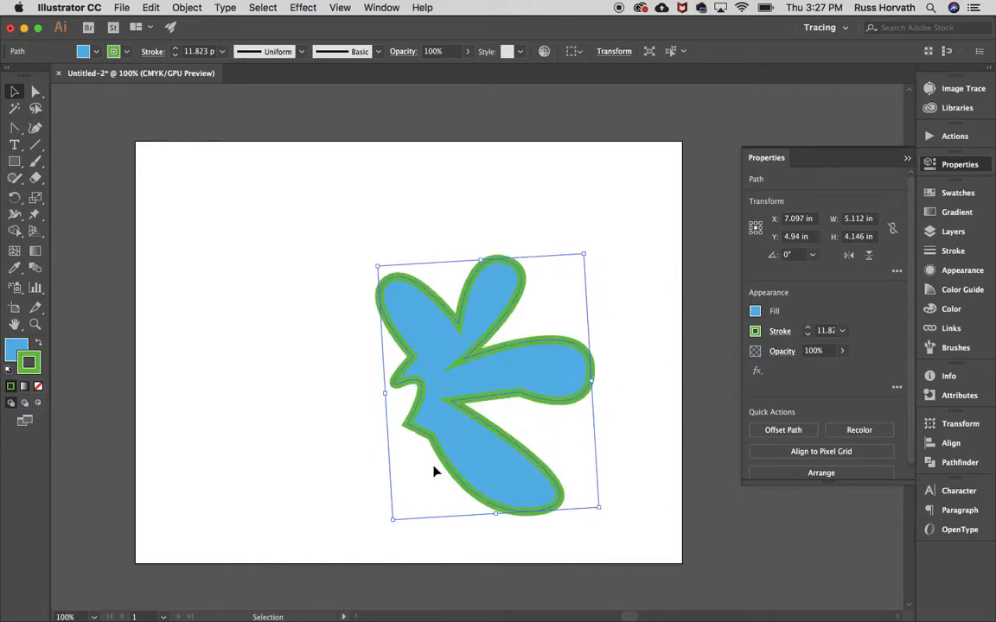
Step: Copy the shape, paste it and move the duplicate to the upper-left part of the artboard
left_click(149, 7)
left_click(154, 73)
left_click(153, 8)
left_click(160, 83)
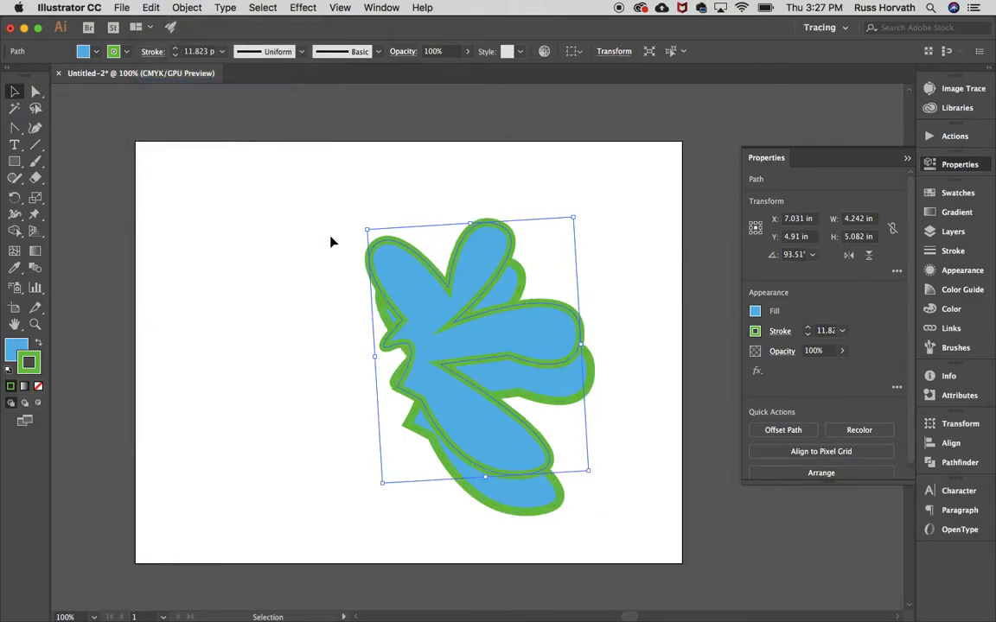
left_click_drag(409, 309, 219, 259)
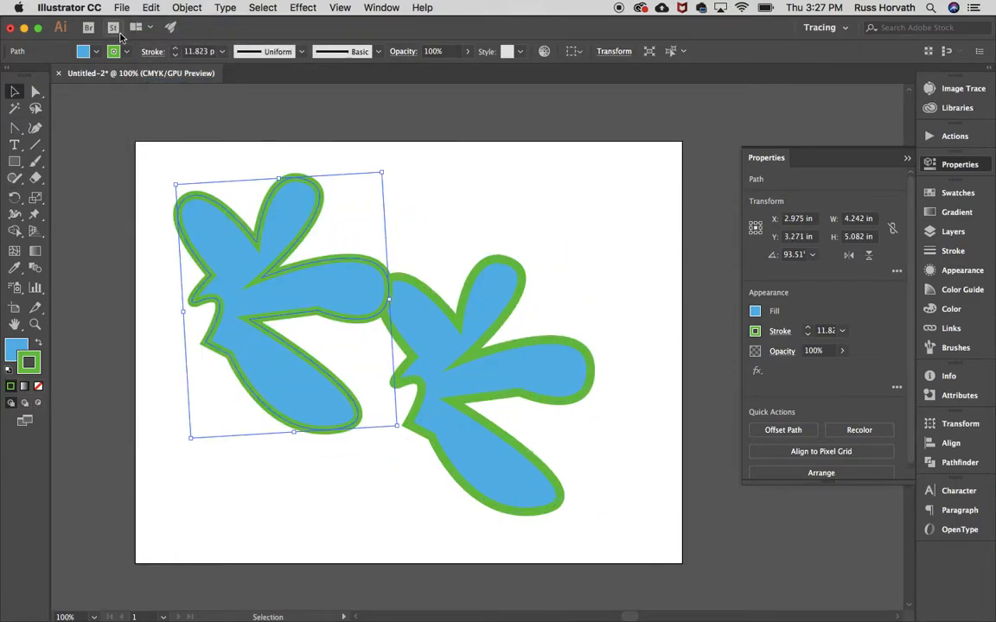
Step: Paste a second copy and place it between the other two shapes so that it overlaps them
left_click(149, 9)
left_click(157, 83)
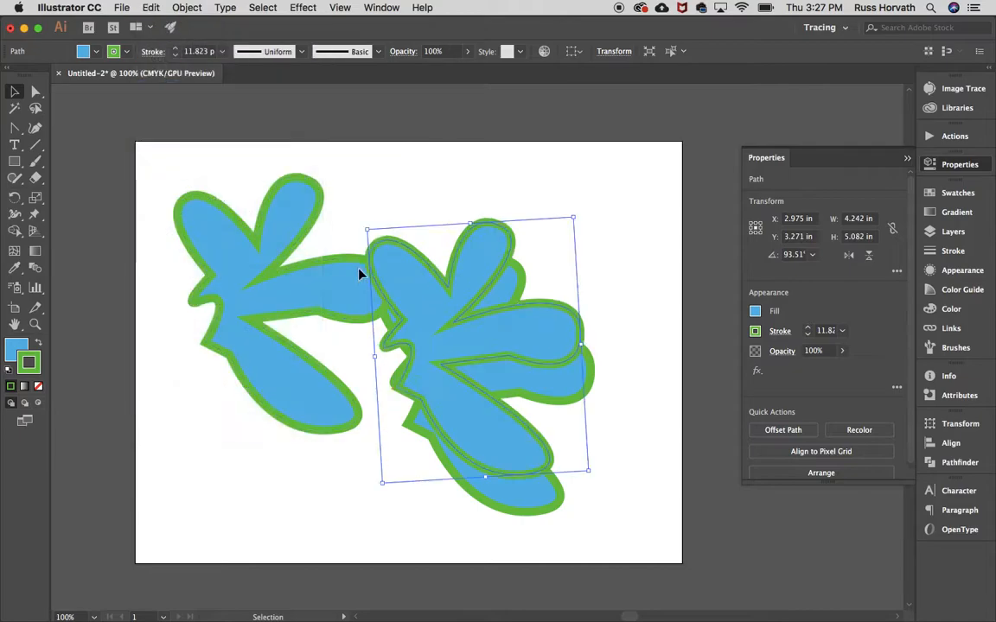
left_click_drag(410, 321, 218, 275)
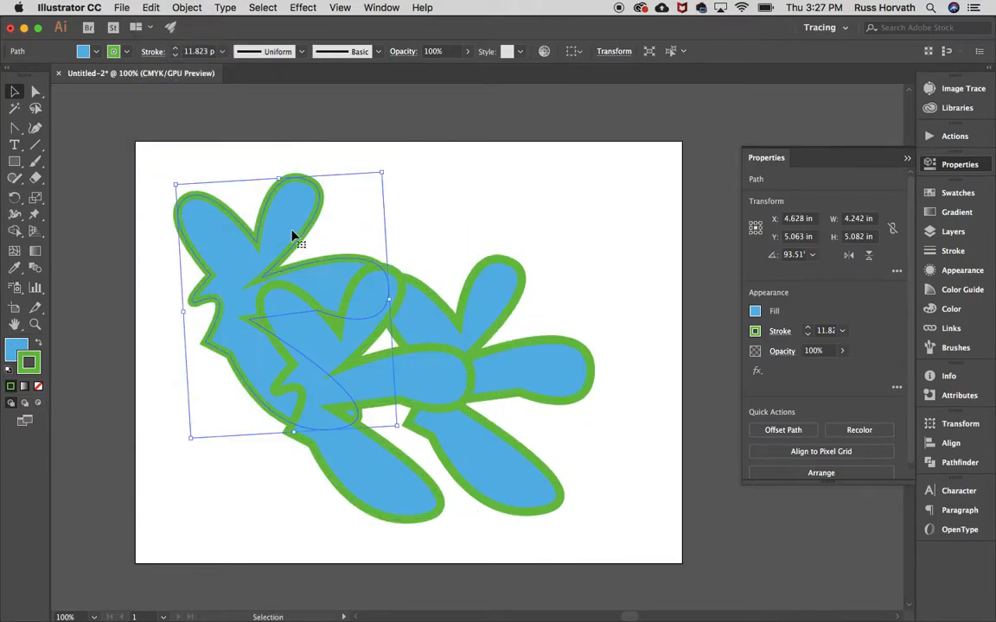
Step: Fill the upper-left copy with orange
left_click(755, 312)
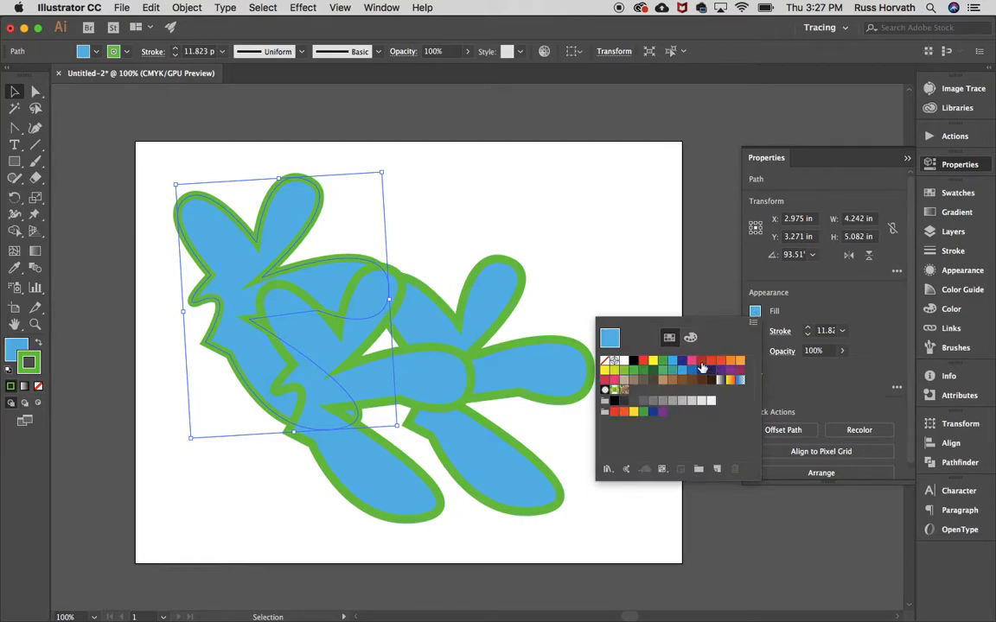
left_click(741, 362)
left_click(556, 378)
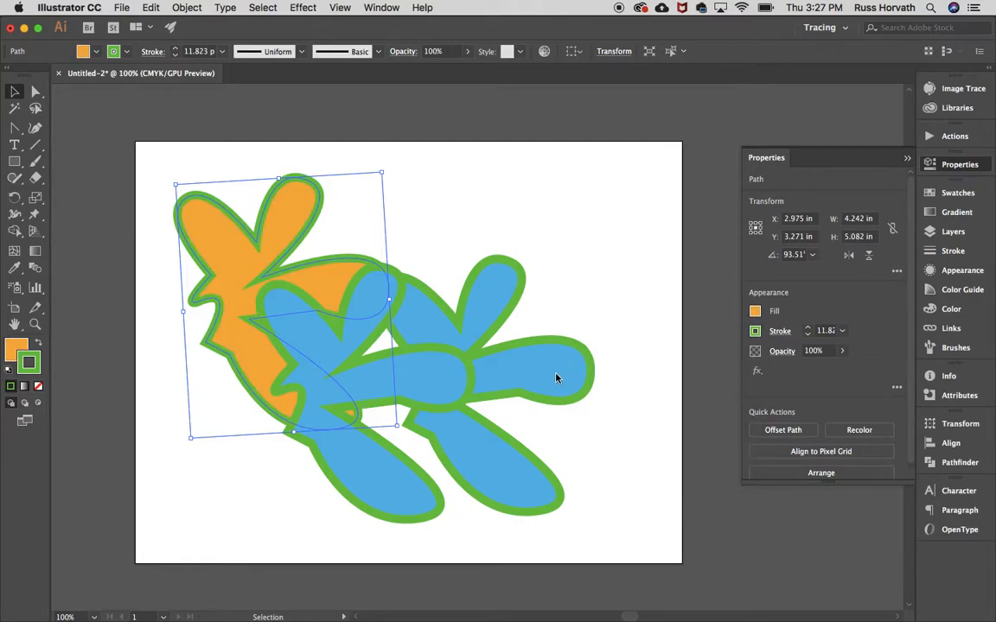
Step: Isolate the rightmost shape, set its fill to CMYK Blue and deselect it
double_click(556, 379)
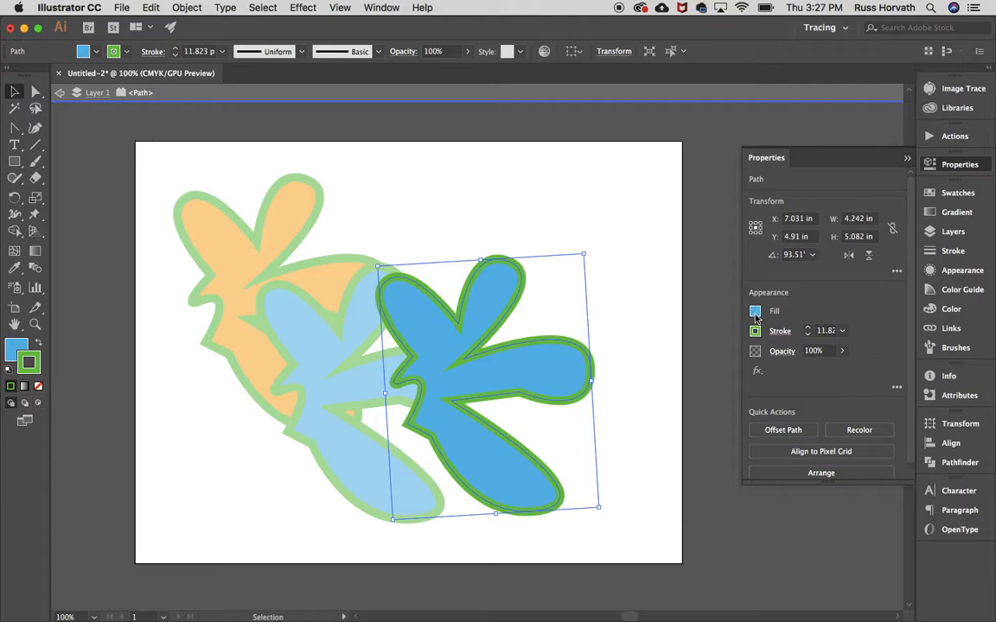
left_click(756, 313)
left_click(683, 361)
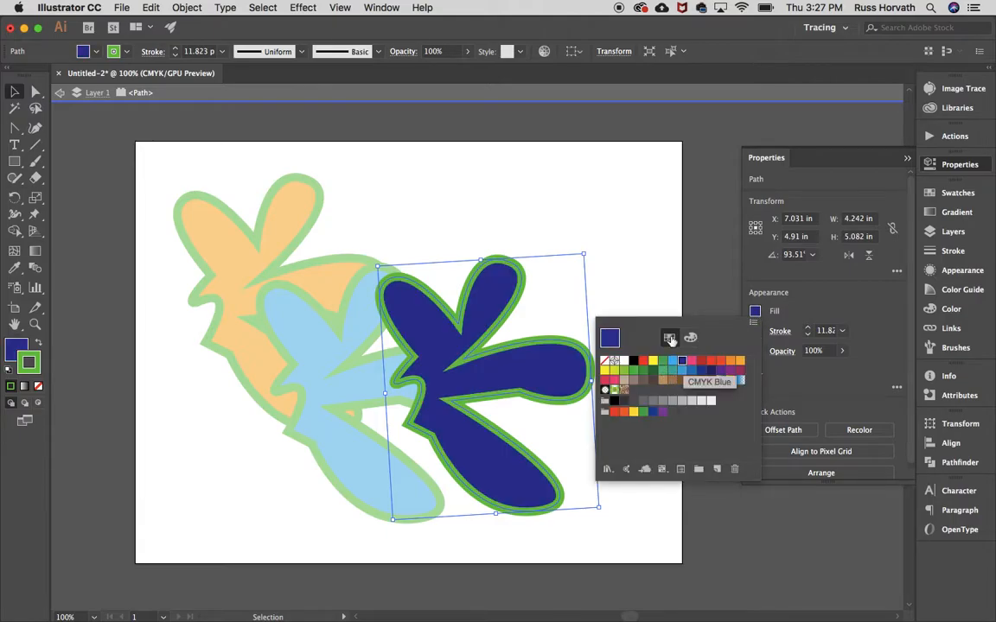
left_click(529, 197)
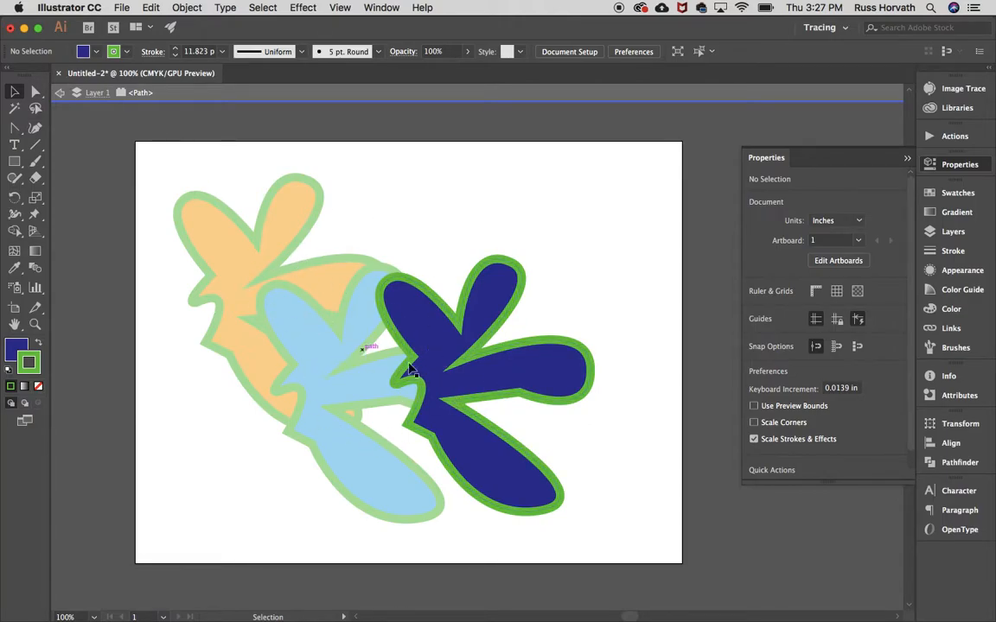
Step: Leave isolation mode completely and return to the full artwork
left_click(443, 349)
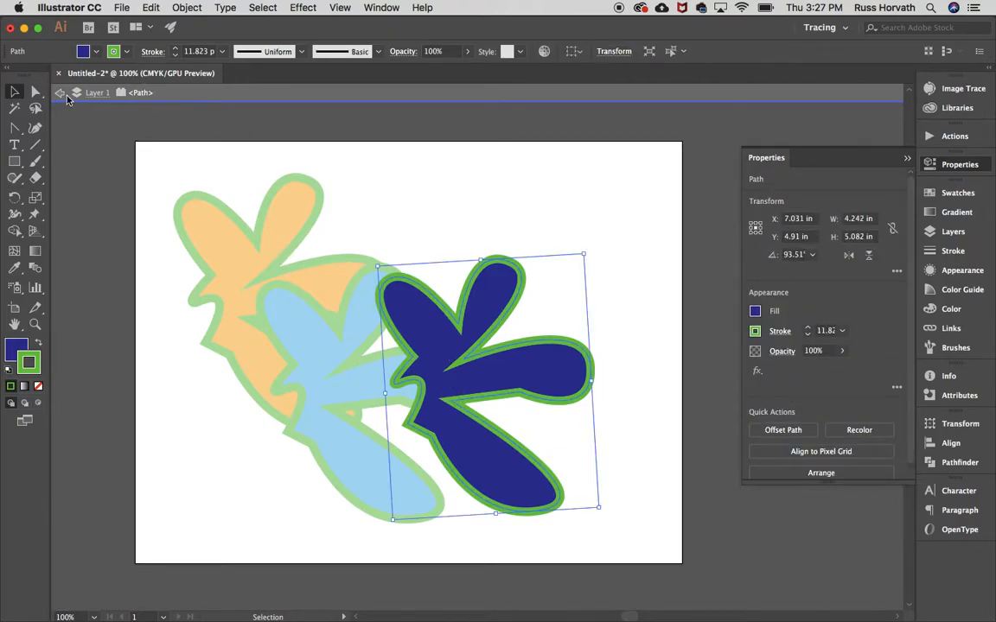
left_click(58, 93)
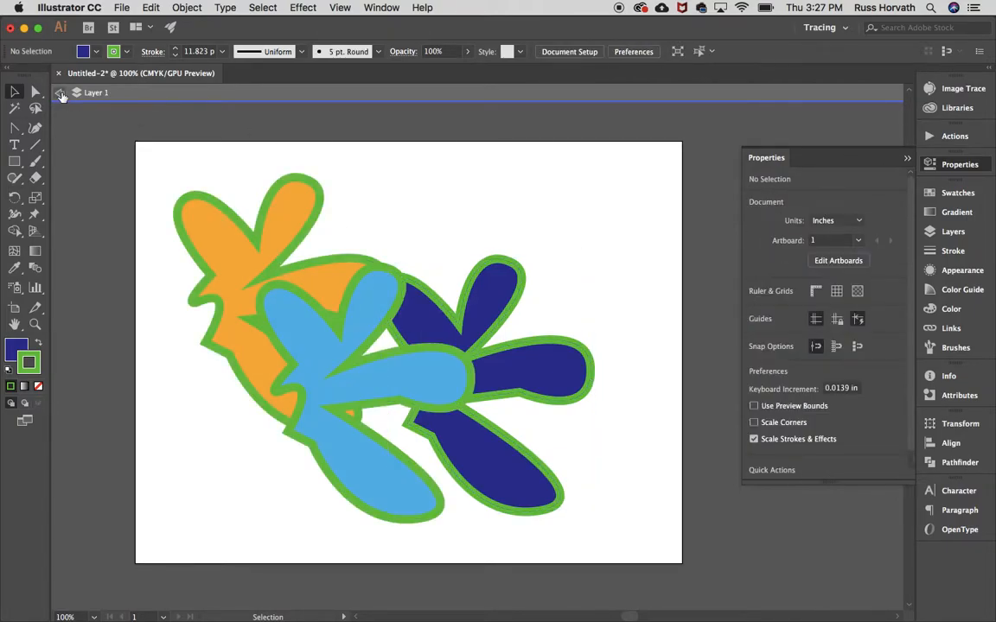
left_click(60, 94)
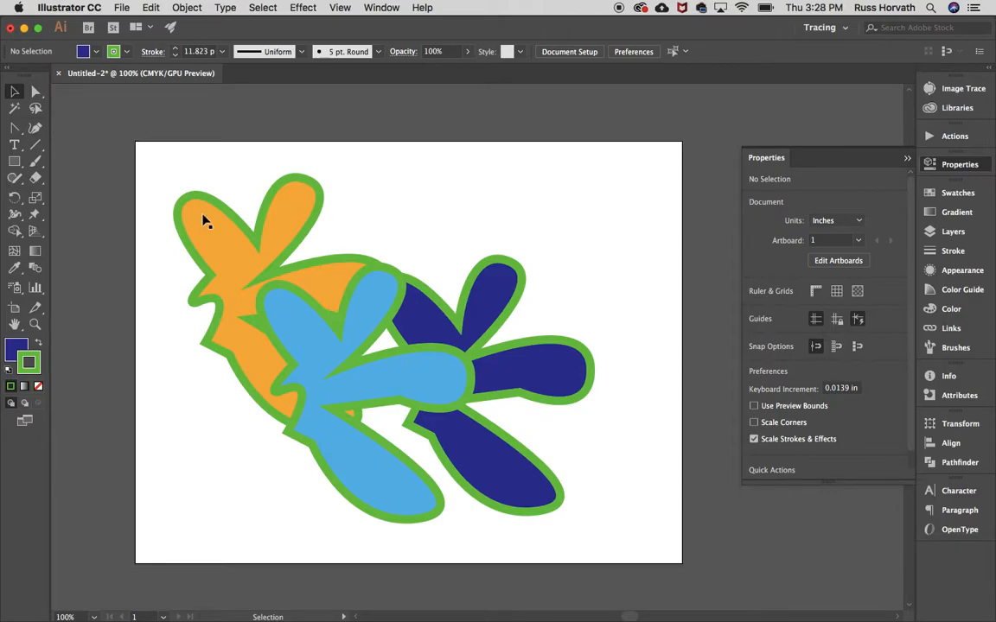
Step: Move the light blue shape to the artboard's upper-right area and the dark blue shape to its lower middle, partly behind the orange one
left_click(328, 338)
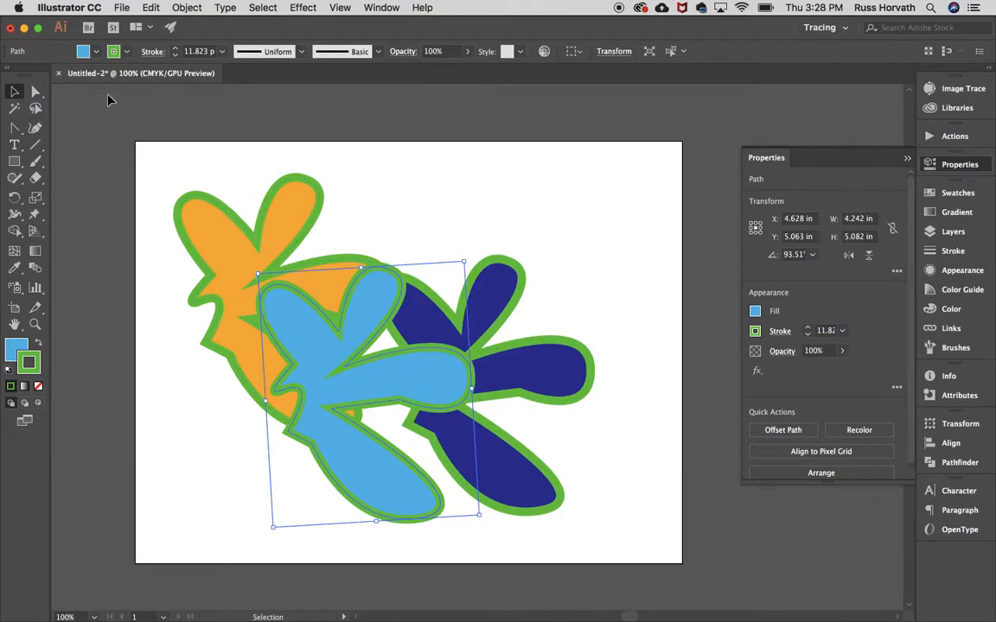
left_click(169, 156)
left_click_drag(306, 347, 486, 254)
left_click_drag(406, 326, 326, 350)
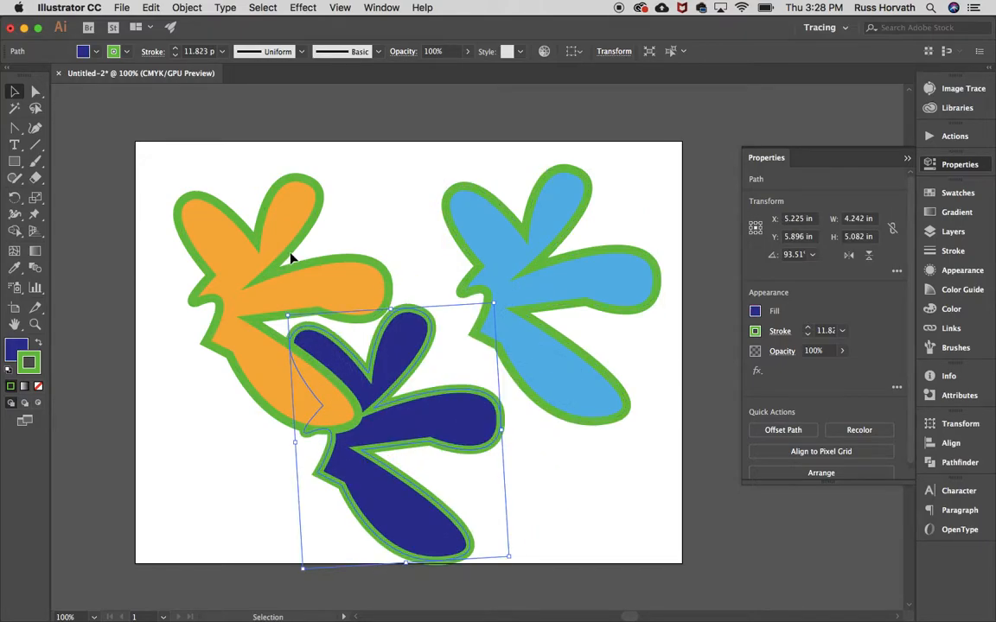
left_click_drag(417, 427, 417, 385)
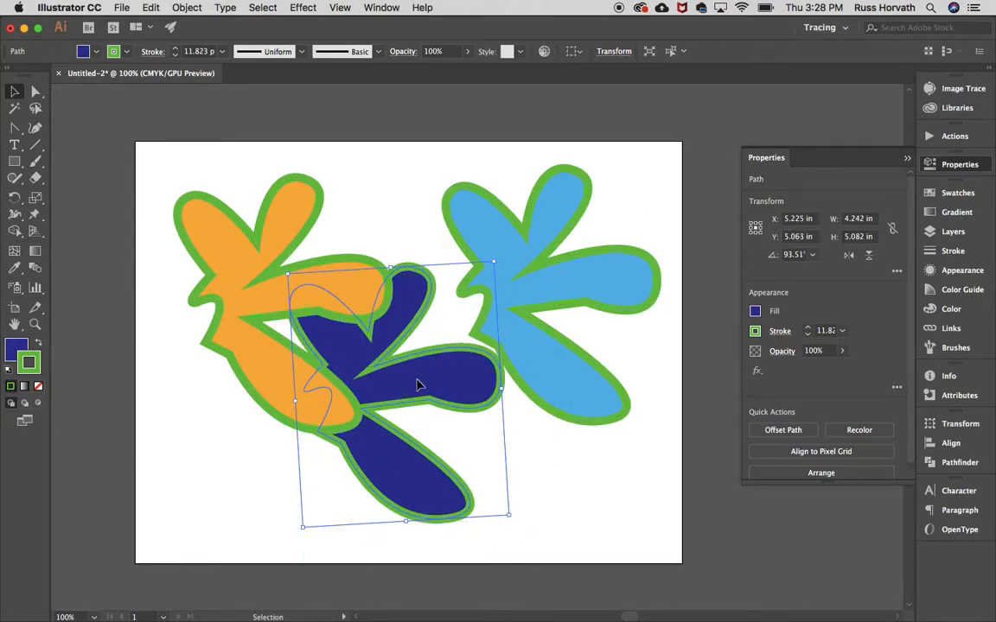
Step: Draw a hexagon about 3.4 in wide over the artboard's top edge and a five-pointed star about 3.2 in wide over its left edge
left_click_drag(14, 163, 84, 214)
left_click_drag(377, 212, 437, 260)
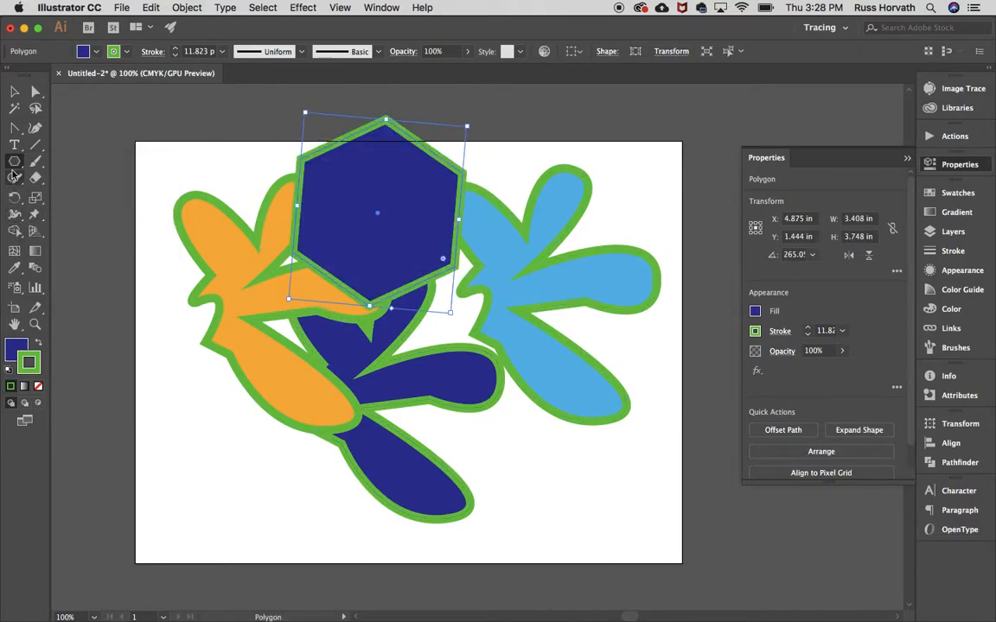
left_click_drag(14, 163, 48, 227)
left_click_drag(202, 355, 273, 408)
Step: Paint a long looping Paintbrush stroke across the shapes and a second freehand stroke down the artboard's right side
left_click_drag(37, 148, 93, 147)
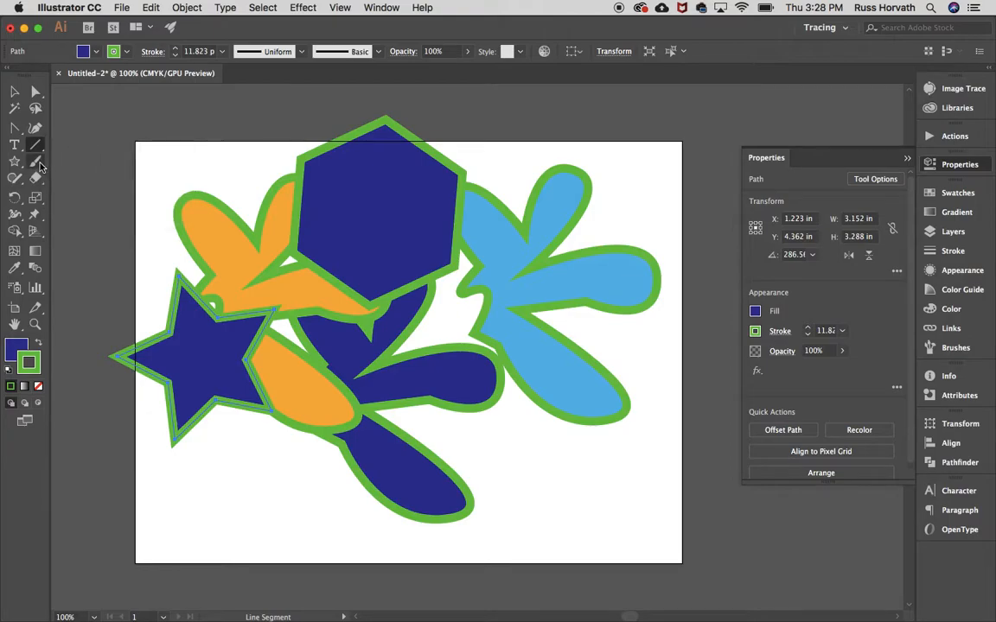
left_click_drag(36, 162, 79, 164)
mouse_move(213, 174)
left_mouse_down()
mouse_move(286, 207)
mouse_move(235, 354)
mouse_move(320, 488)
mouse_move(438, 461)
mouse_move(489, 495)
mouse_move(574, 332)
mouse_move(418, 213)
mouse_move(324, 218)
mouse_move(214, 175)
left_mouse_up()
mouse_move(635, 193)
left_mouse_down()
mouse_move(597, 546)
mouse_move(519, 485)
mouse_move(615, 453)
left_mouse_up()
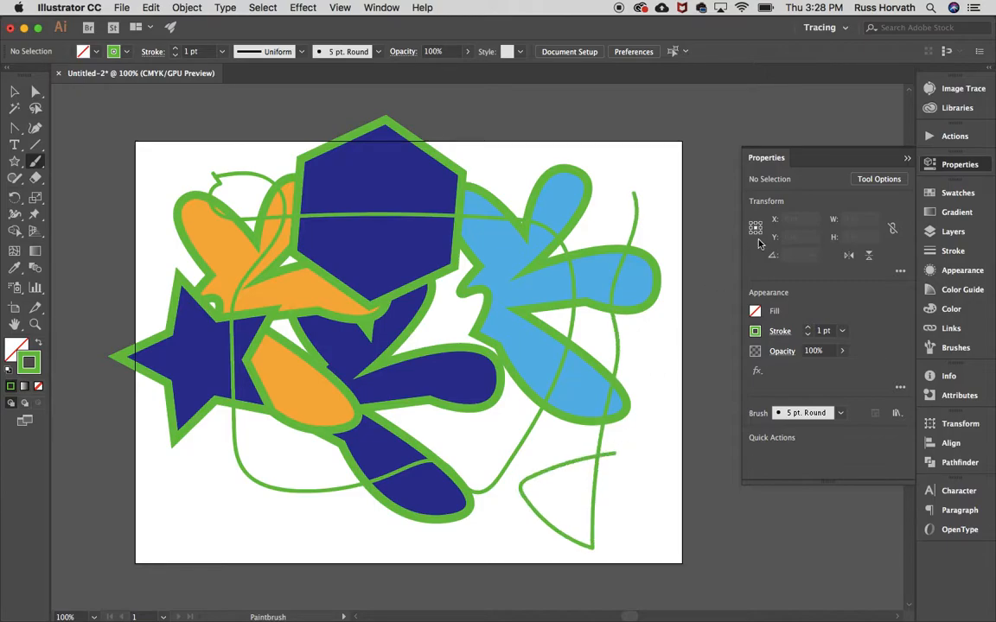
Step: Set the Paintbrush fidelity one notch short of Accurate and paint a wavy test stroke along the artboard's lower part
left_click(862, 183)
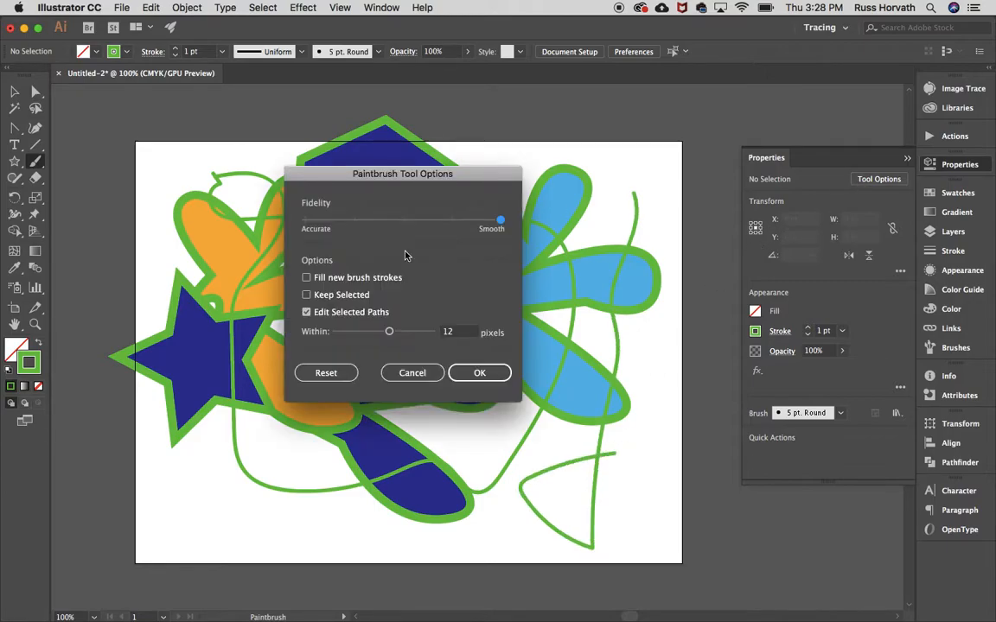
left_click_drag(403, 221, 355, 221)
left_click(474, 371)
left_click(477, 372)
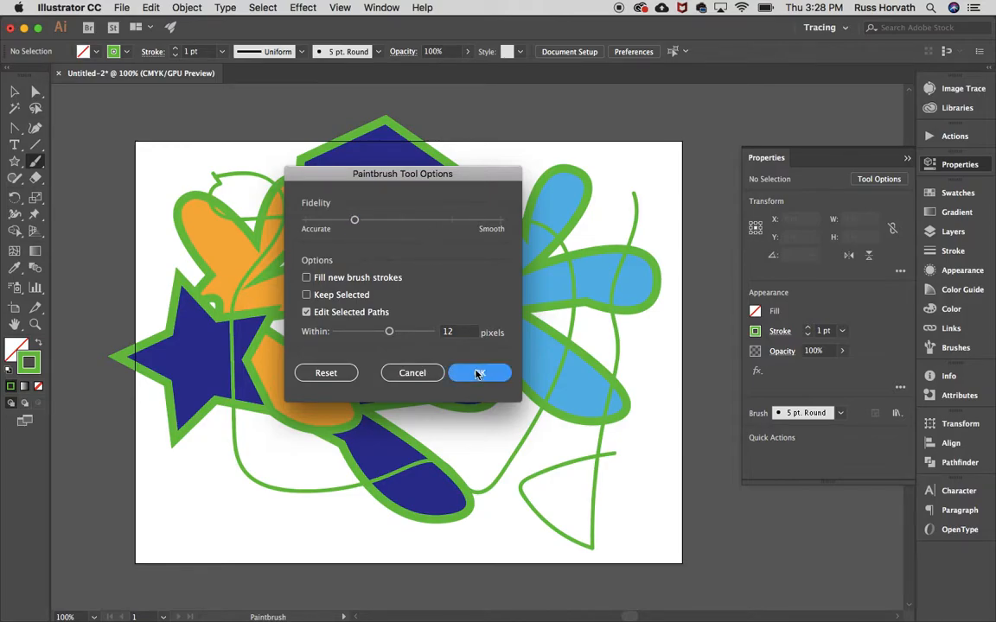
mouse_move(493, 422)
left_mouse_down()
mouse_move(420, 545)
mouse_move(346, 475)
mouse_move(287, 521)
mouse_move(205, 520)
left_mouse_up()
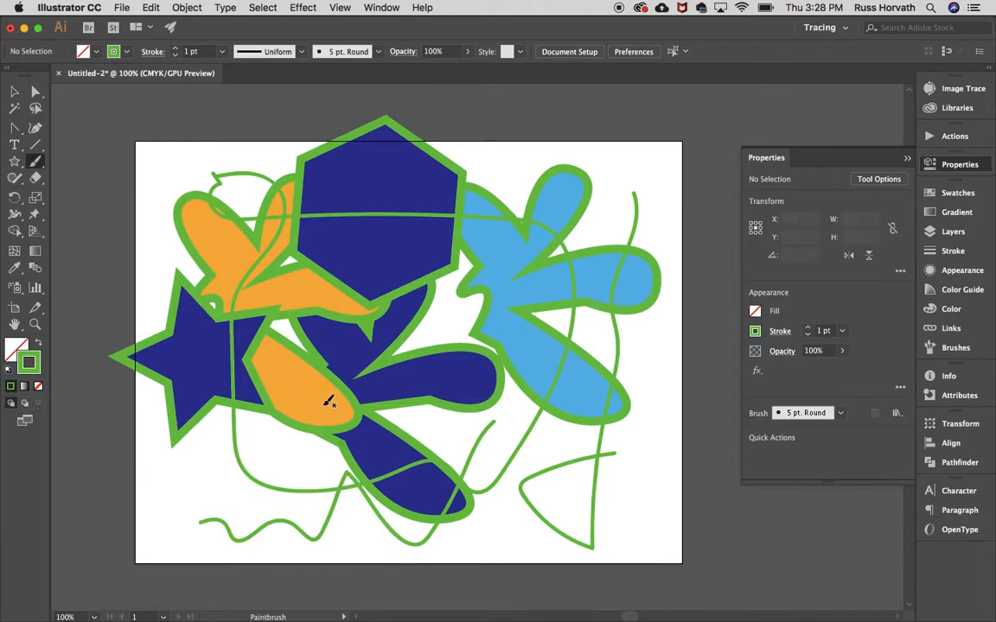
Step: Delete the three freehand brush strokes, keeping the filled shapes
left_click(15, 90)
left_click(635, 223)
key("Delete")
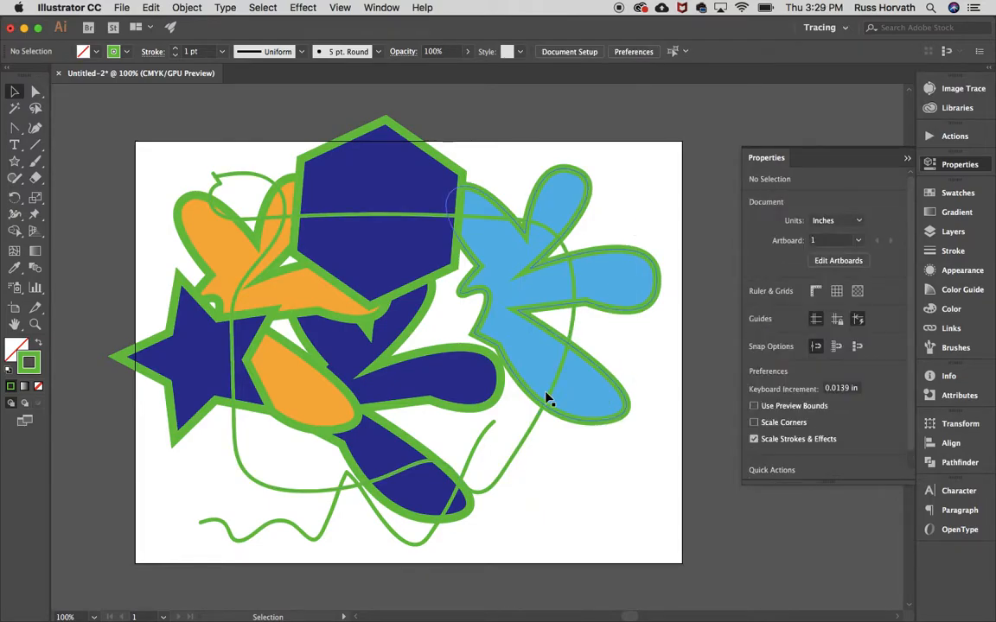
left_click(534, 428)
key("Delete")
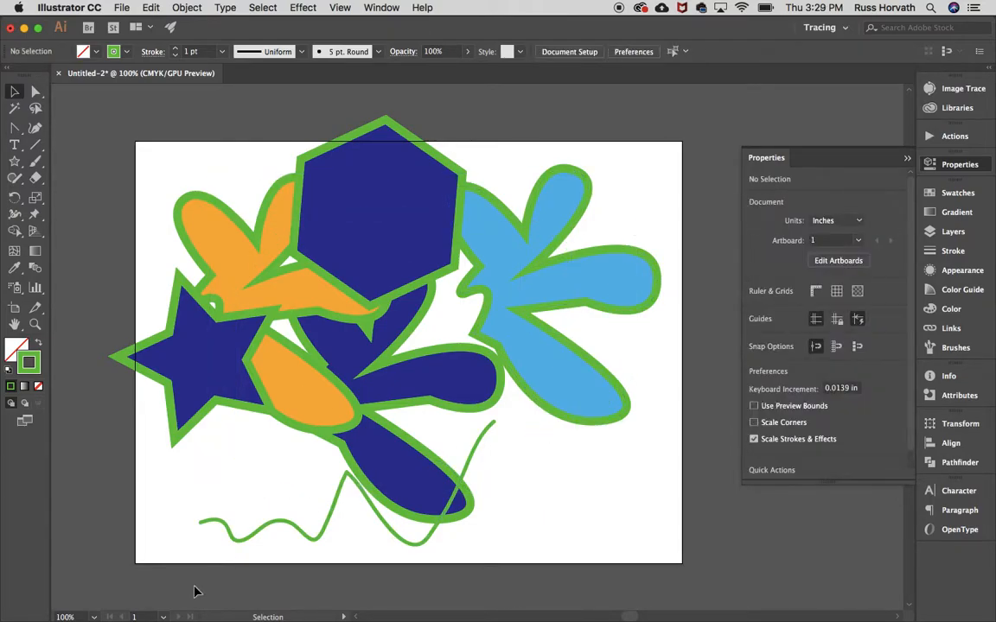
left_click(331, 516)
key("Delete")
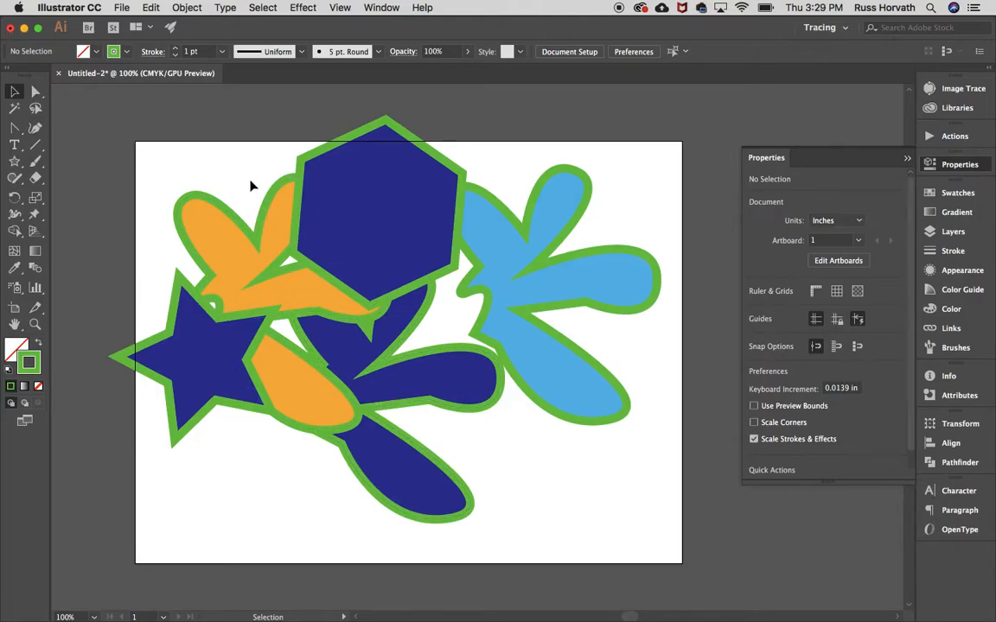
Step: Save the document under a new name to the Desktop as title.ai in Adobe Illustrator format
left_click(122, 7)
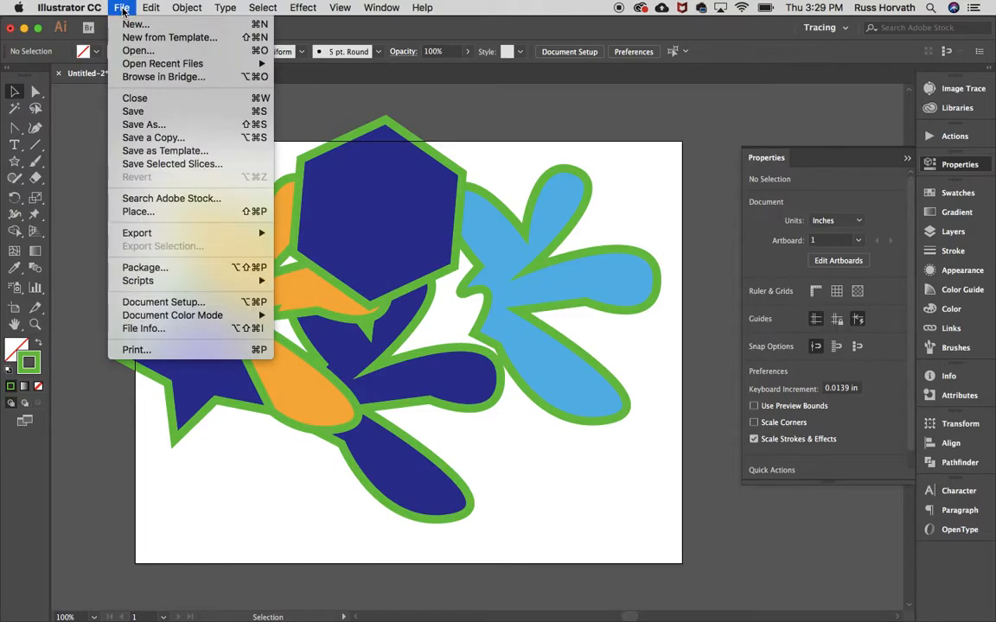
left_click(141, 126)
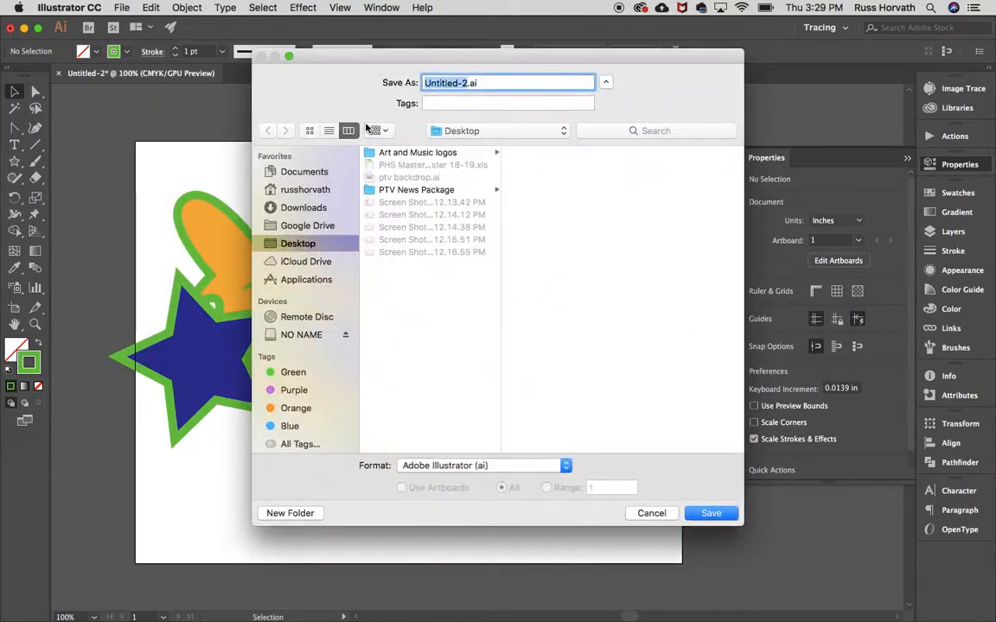
left_click(468, 132)
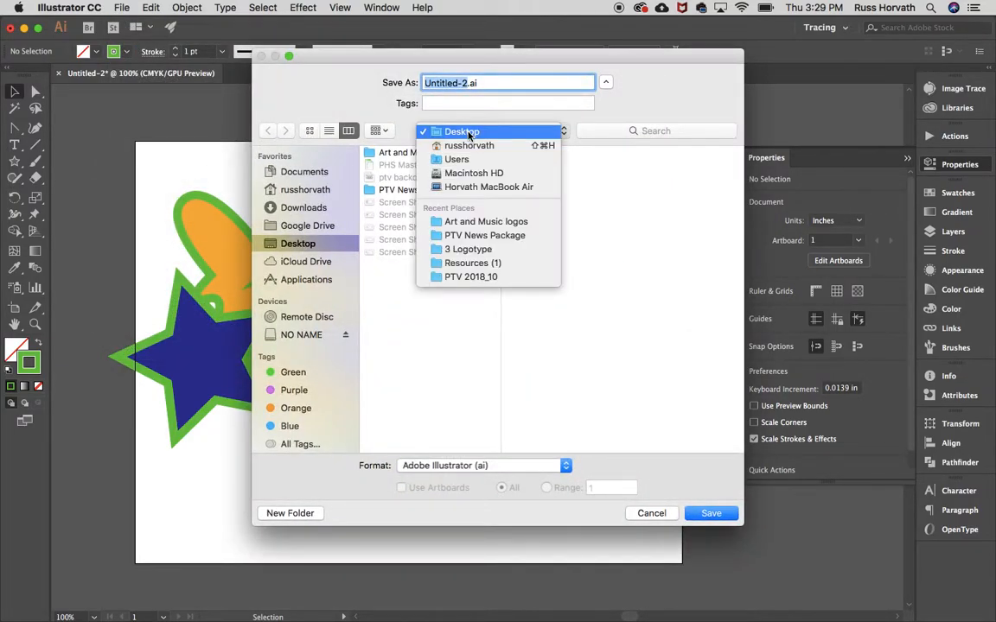
left_click(467, 134)
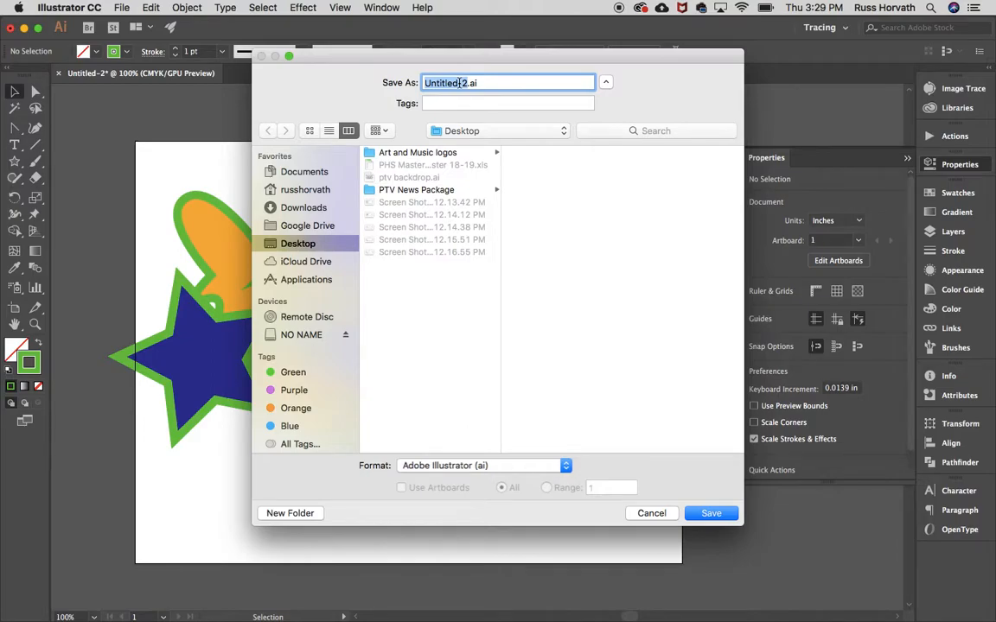
type("title")
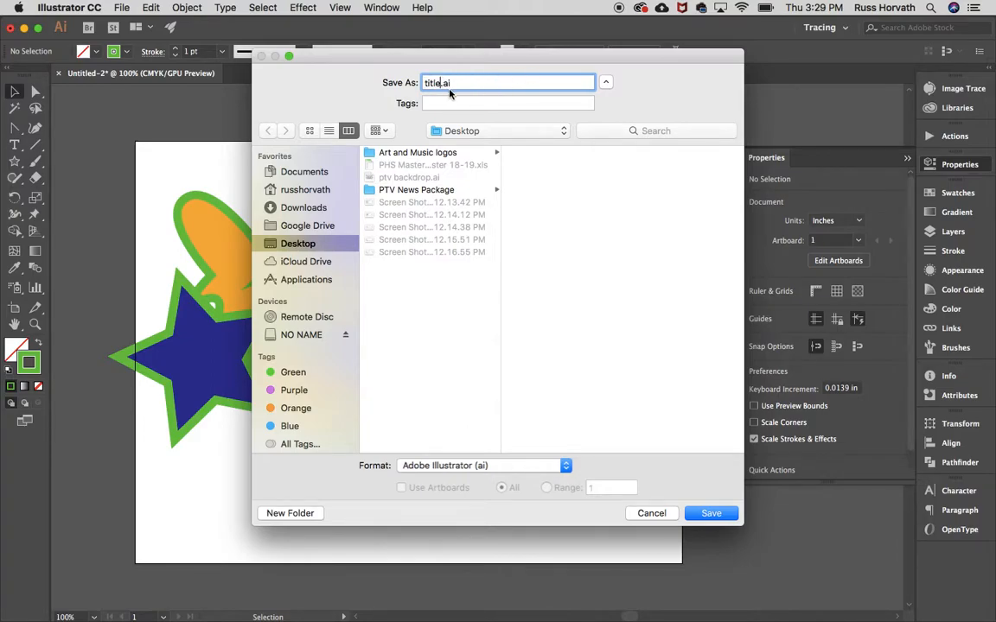